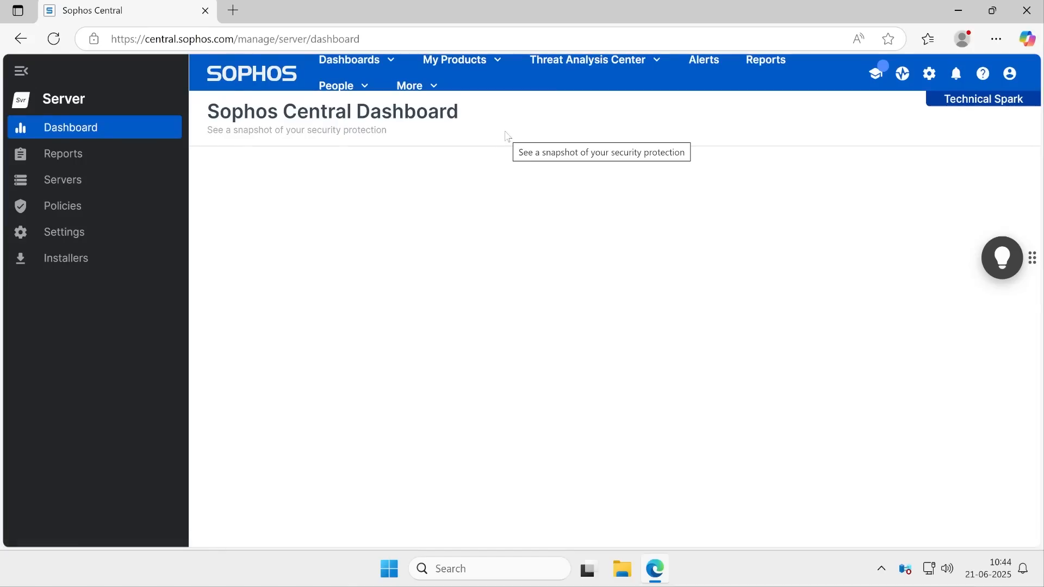
# Review the Server Protection dashboard's threat graphs and server summary widgets
pyautogui.moveTo(219, 111); pyautogui.dragTo(404, 112)
pyautogui.scroll(-4, 530, 334)
pyautogui.scroll(-2, 530, 342)
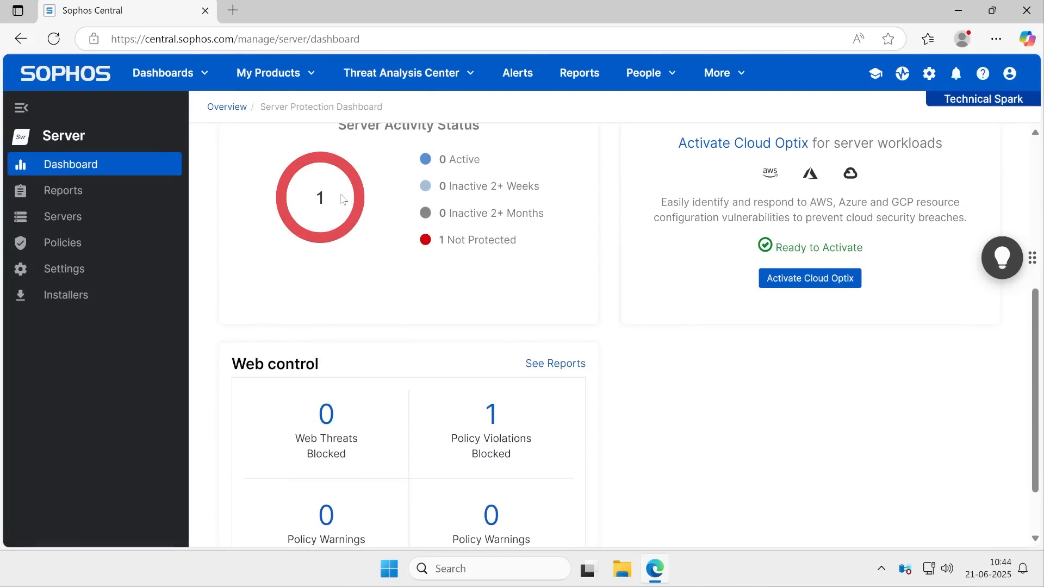
pyautogui.scroll(3, 352, 322)
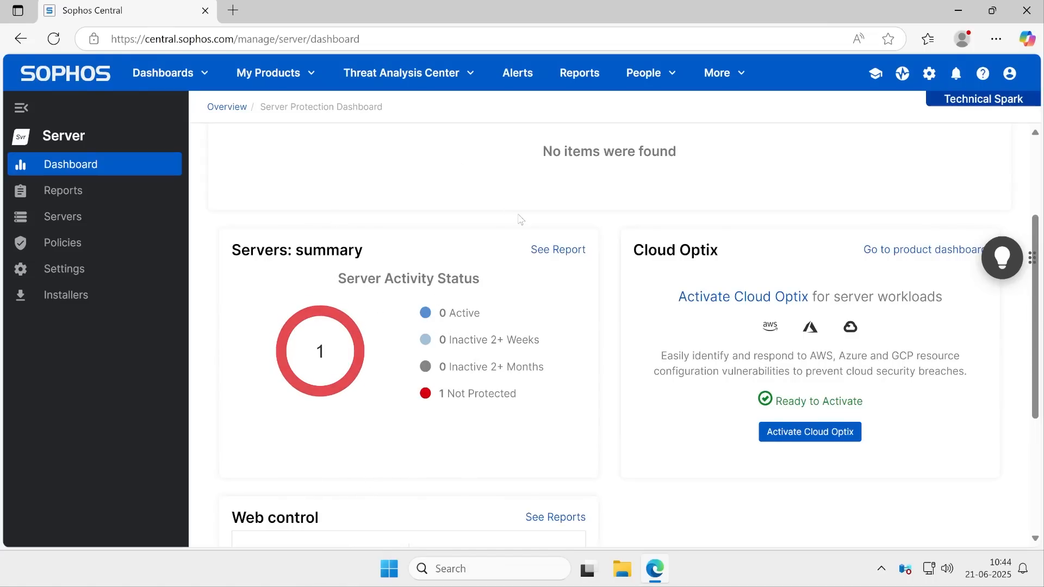
pyautogui.scroll(3, 518, 325)
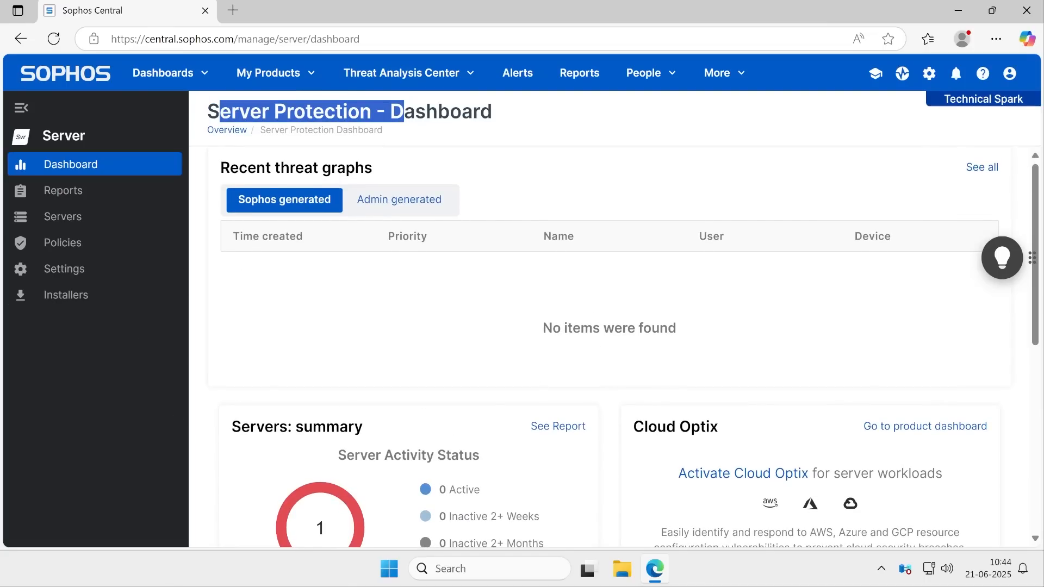
# Launch the AD Sync utility from the Start menu search and exit it
pyautogui.click(389, 569)
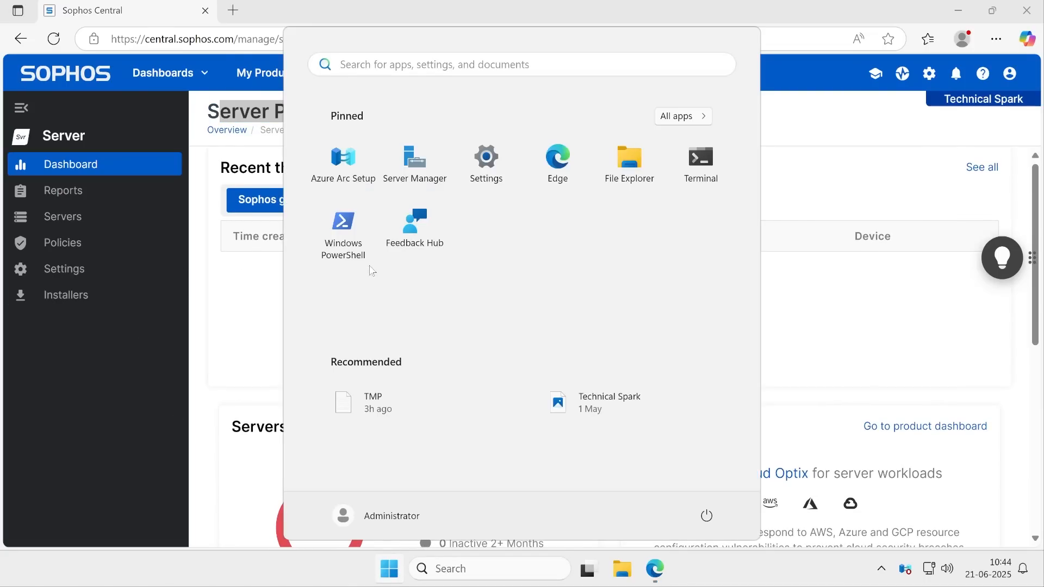
pyautogui.click(394, 62)
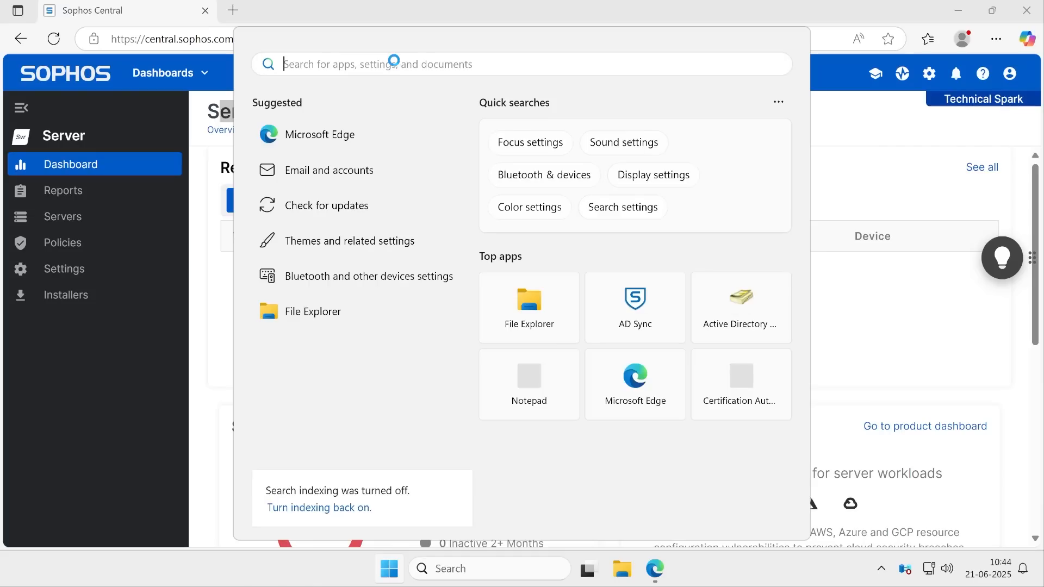
pyautogui.write('ad')
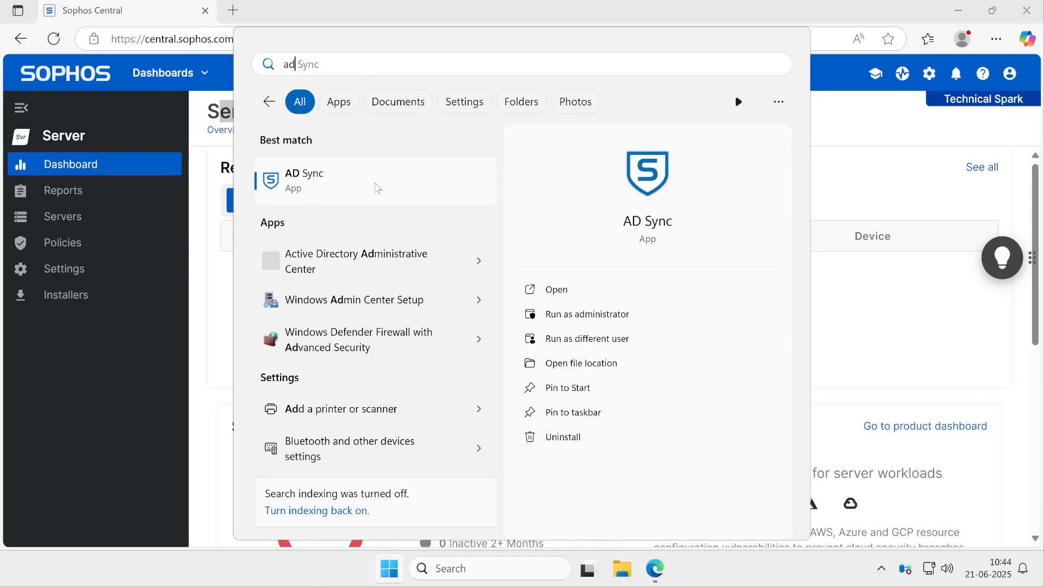
pyautogui.click(323, 186)
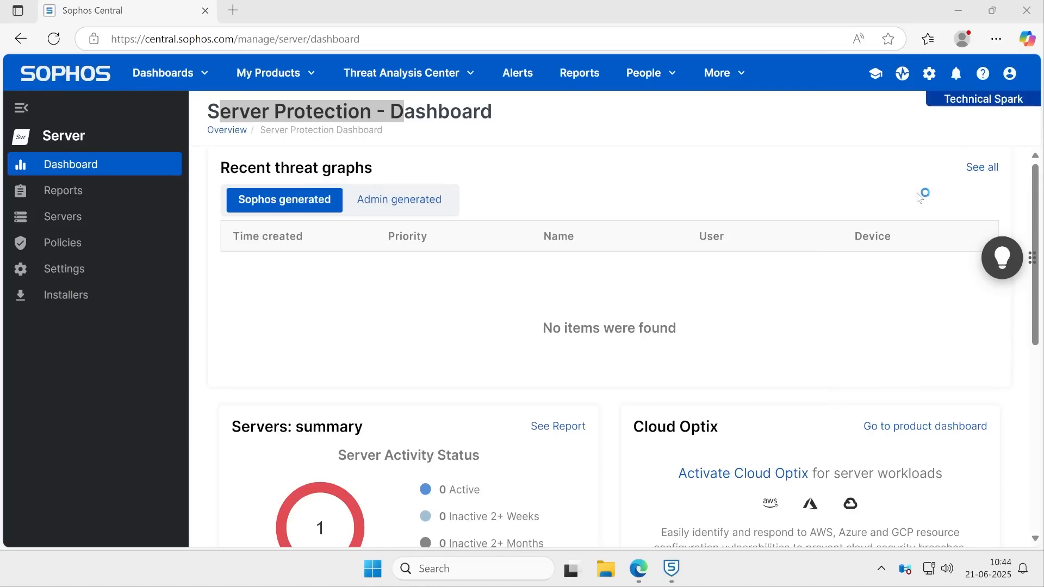
pyautogui.click(669, 567)
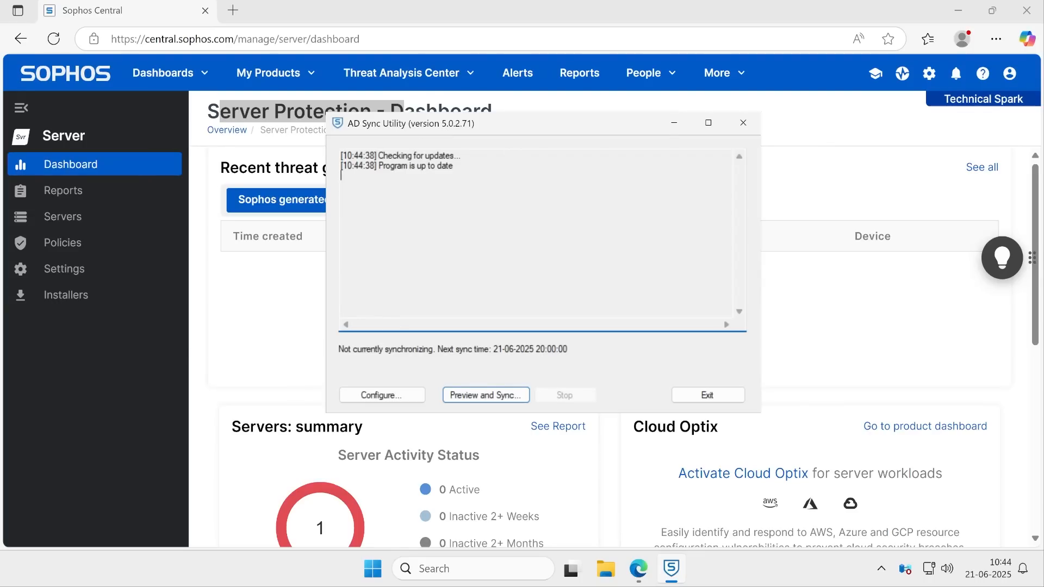
pyautogui.hotkey('ctrl', 'a')
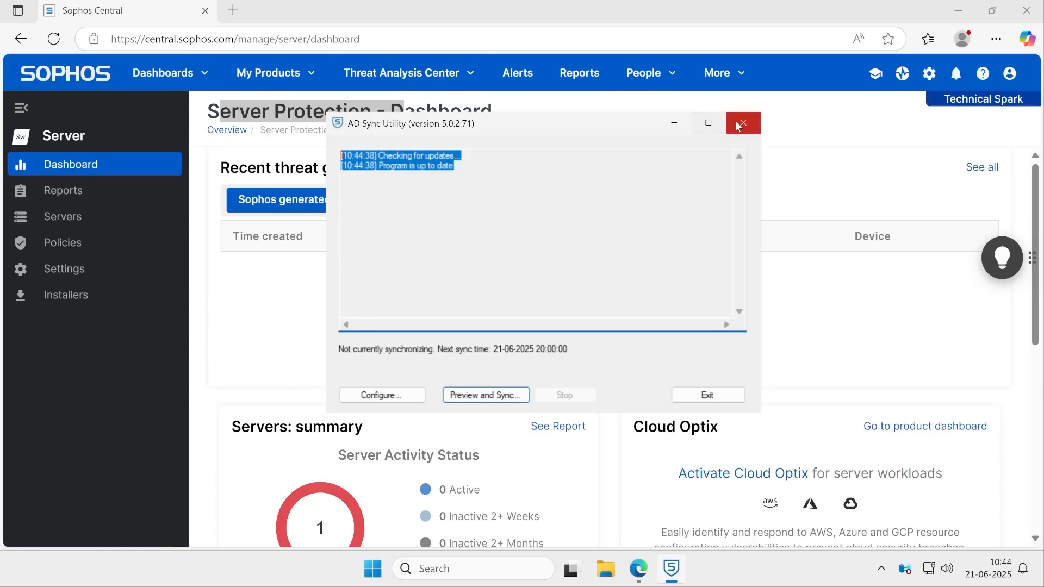
pyautogui.click(707, 394)
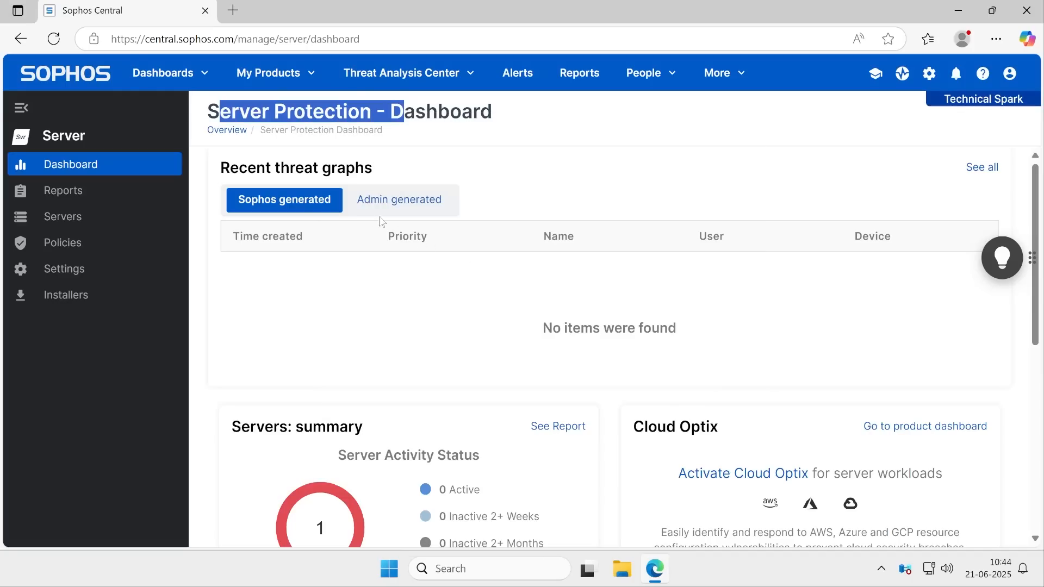
# Open the server Installers page and download the Windows installer with only the Detection and Protection component chosen
pyautogui.click(104, 303)
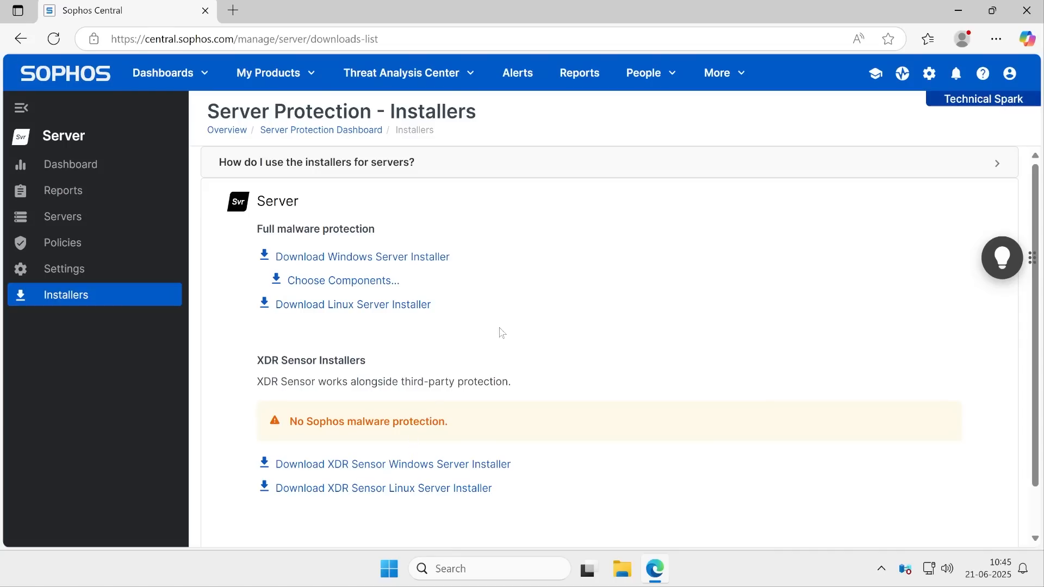
pyautogui.moveTo(258, 229); pyautogui.dragTo(402, 235)
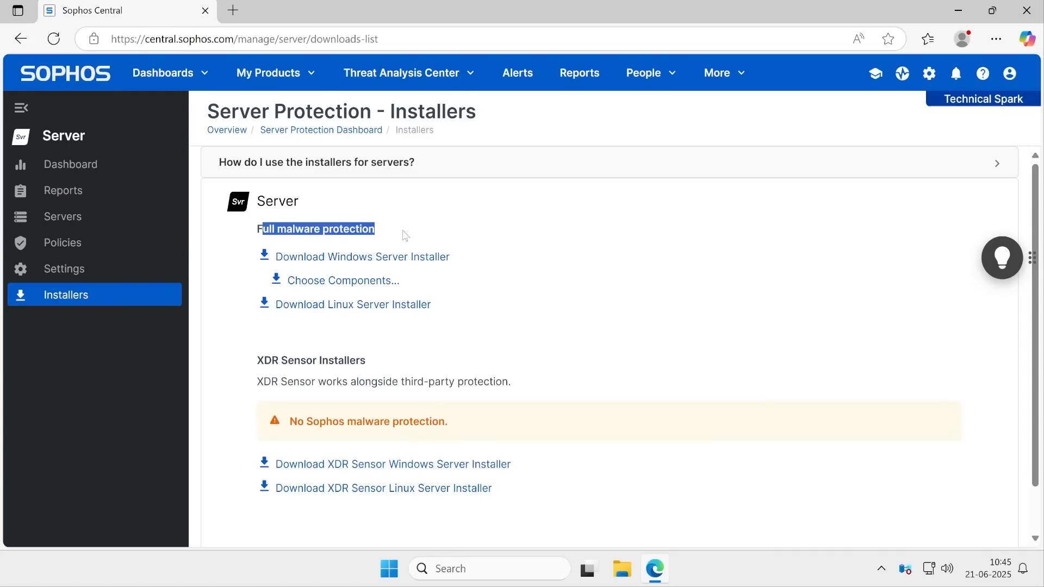
pyautogui.moveTo(257, 361); pyautogui.dragTo(438, 366)
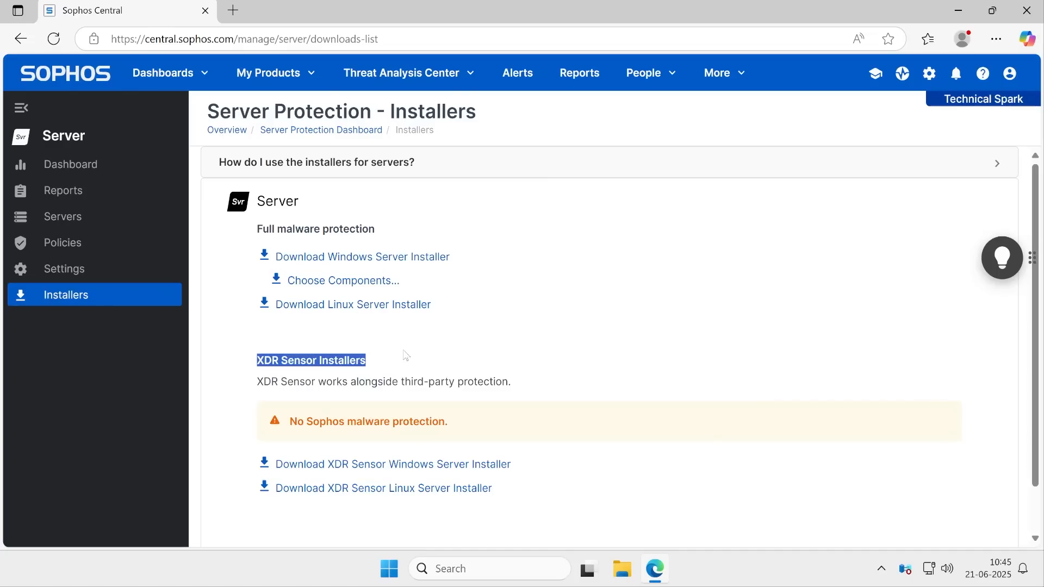
pyautogui.click(327, 283)
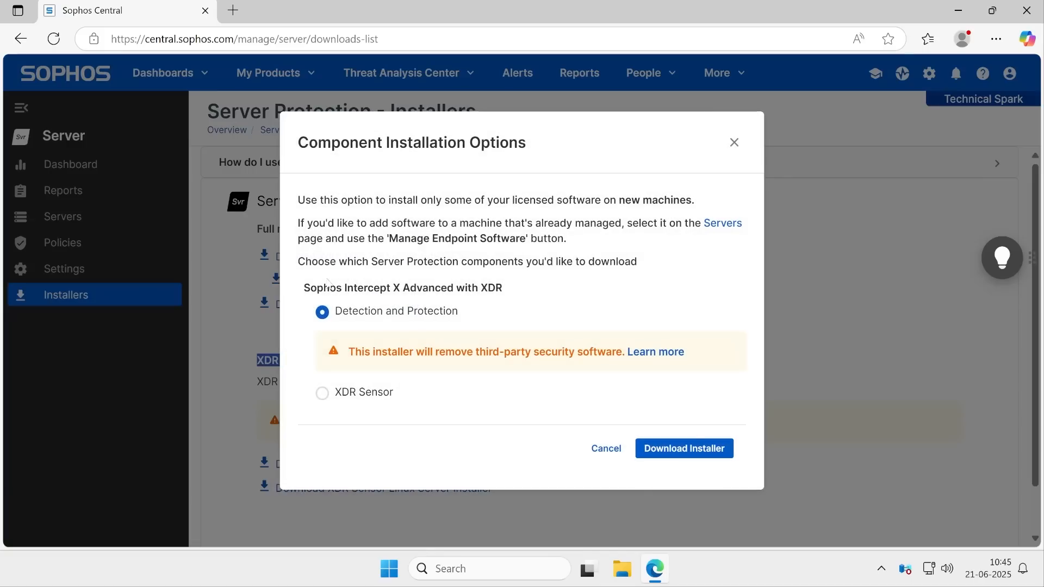
pyautogui.moveTo(353, 311); pyautogui.dragTo(496, 311)
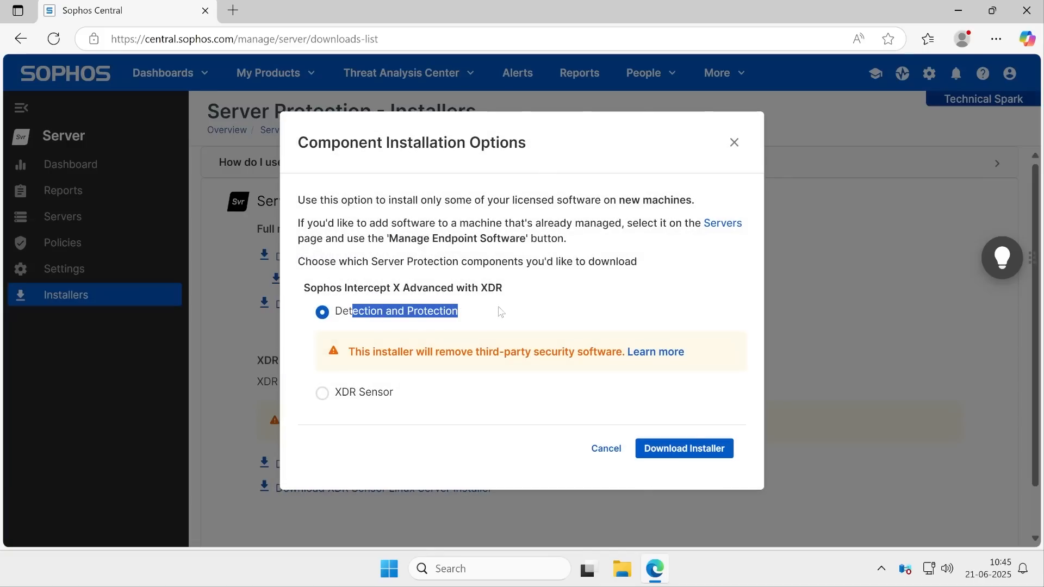
pyautogui.click(703, 456)
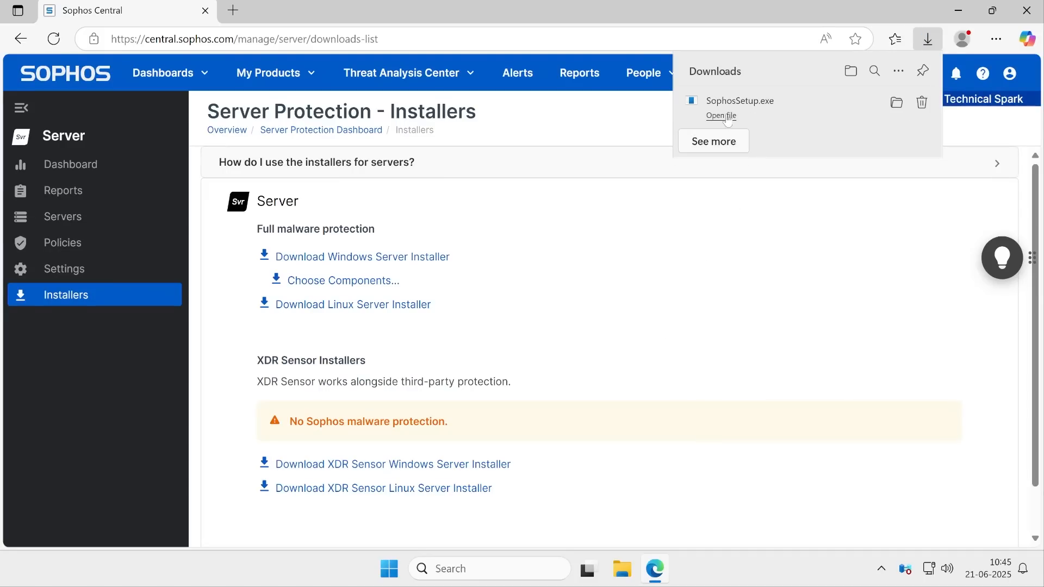
# Run SophosSetup.exe to install Intercept X Advanced for Server with XDR and finish the installer
pyautogui.click(729, 122)
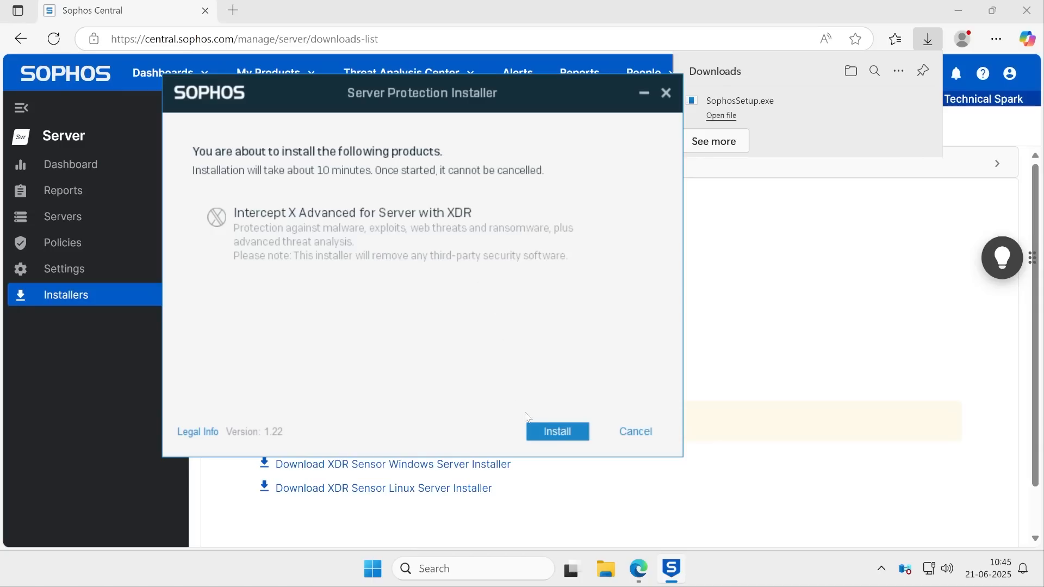
pyautogui.click(553, 432)
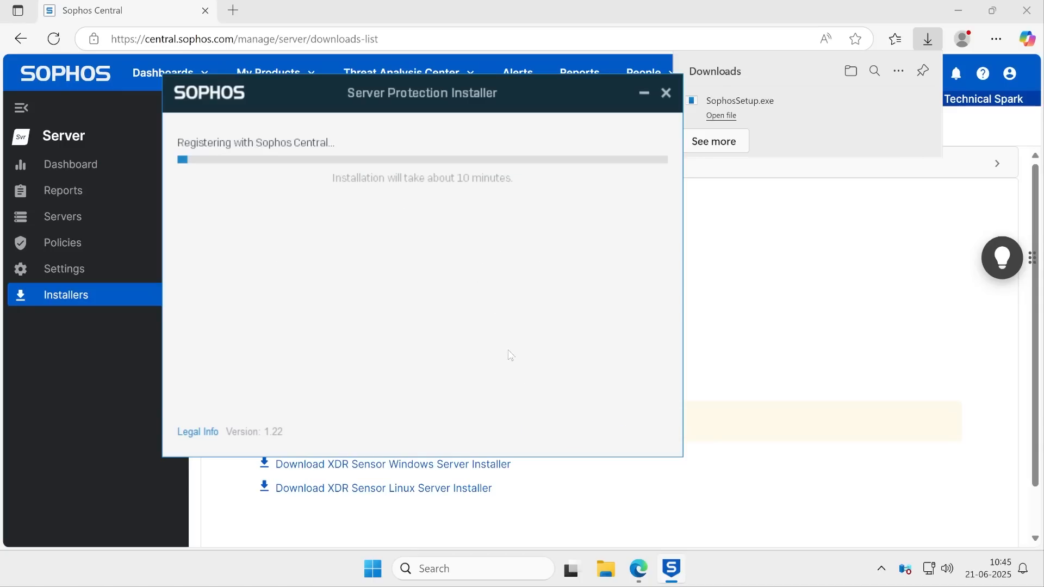
pyautogui.click(882, 569)
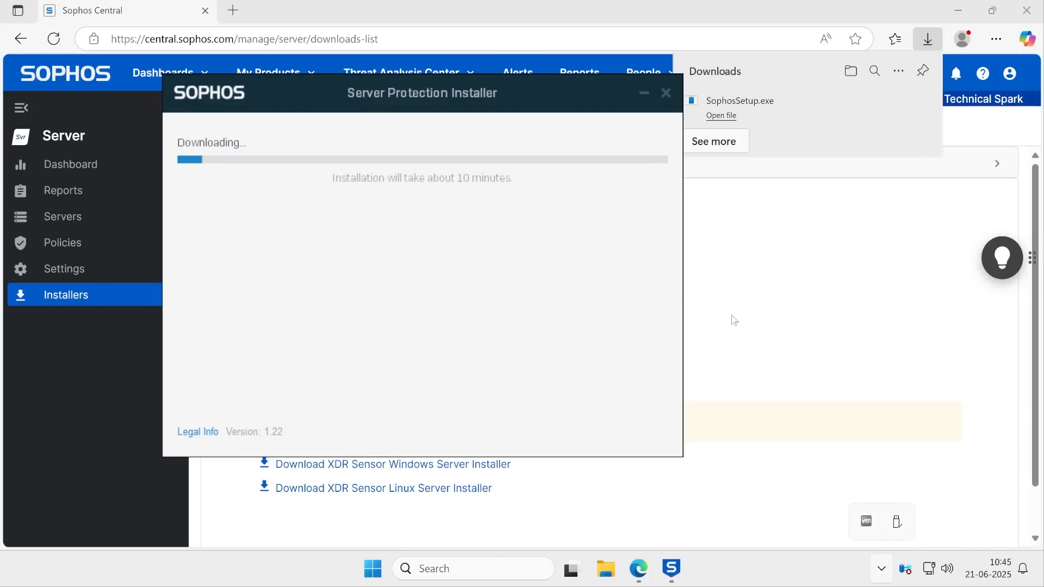
pyautogui.click(337, 243)
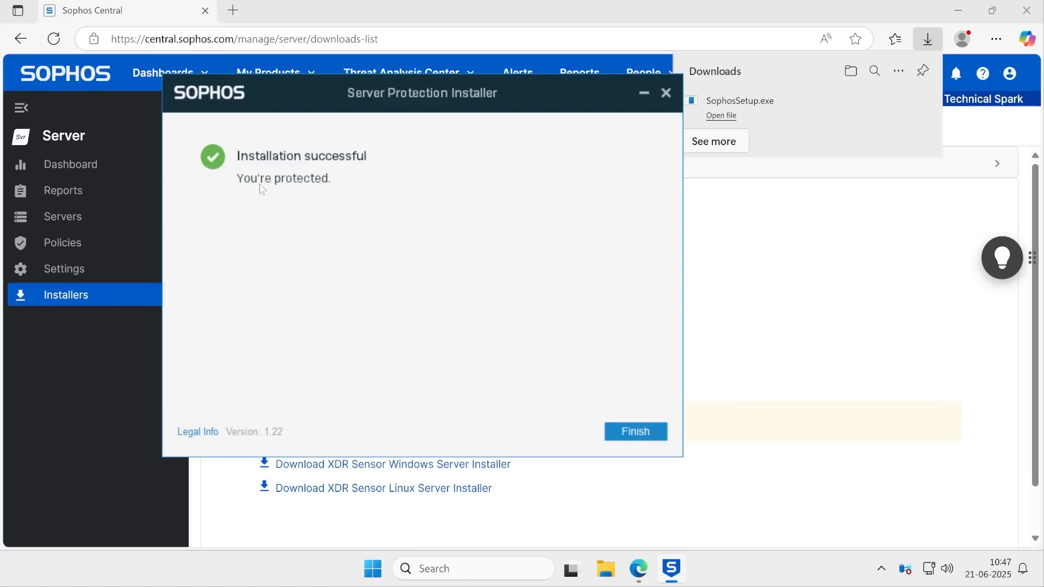
pyautogui.click(621, 431)
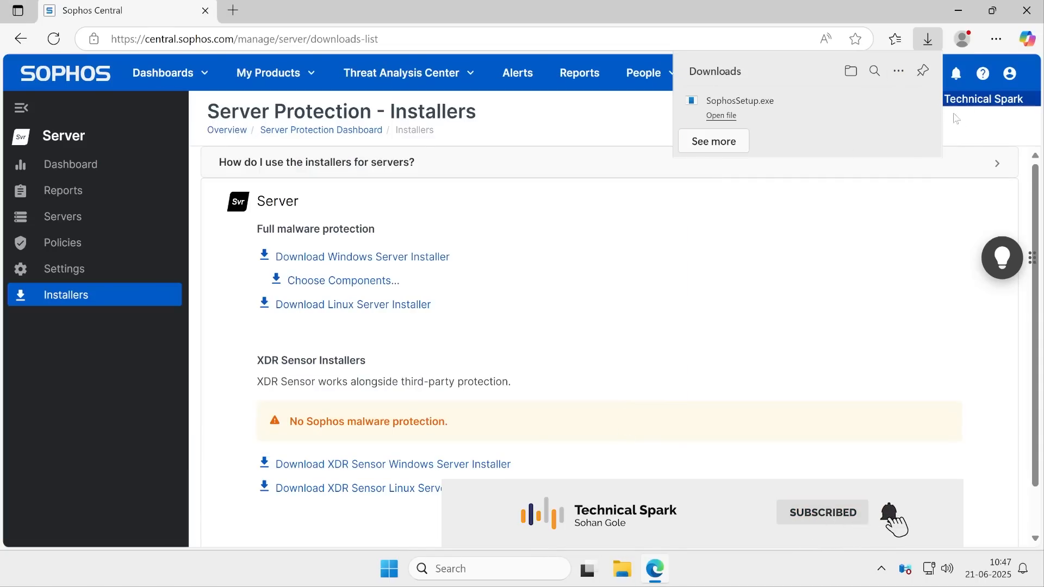
# Open the Sophos Endpoint status window from its system tray icon
pyautogui.click(881, 569)
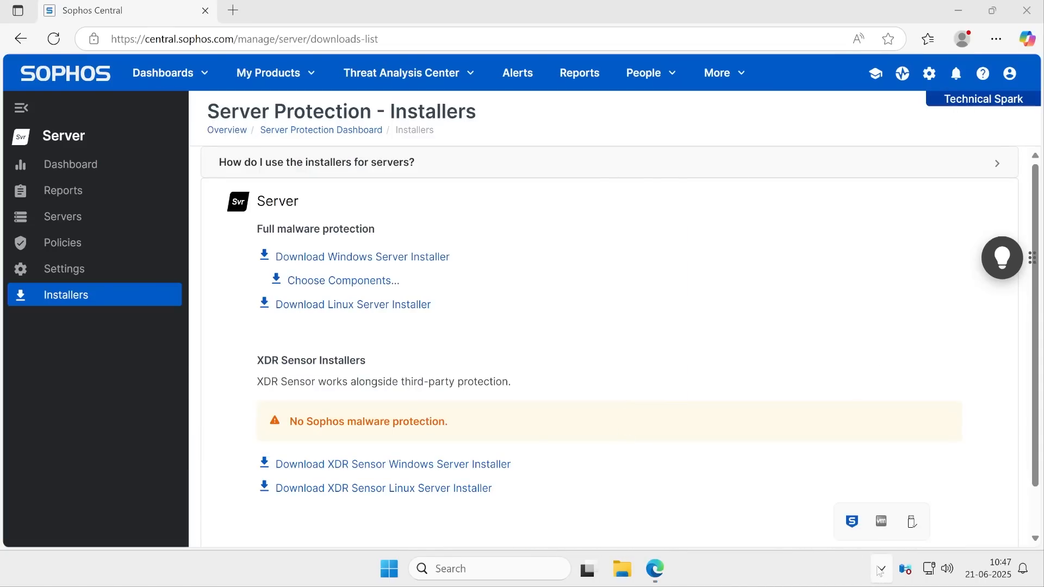
pyautogui.rightClick(853, 524)
pyautogui.click(794, 495)
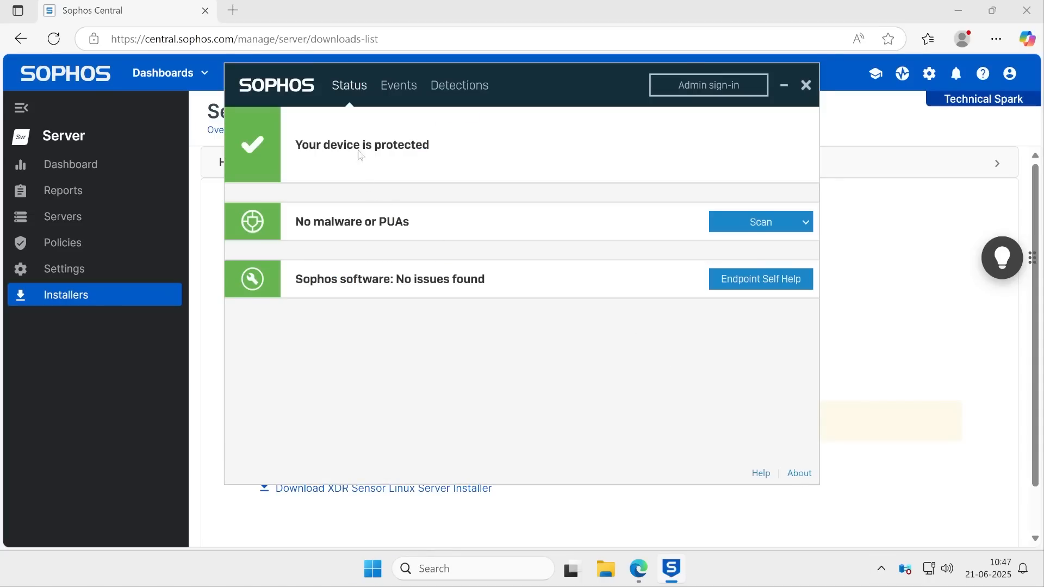
# Browse the Status, Events, Detections and About pages of the Sophos Endpoint window
pyautogui.click(387, 90)
pyautogui.click(451, 95)
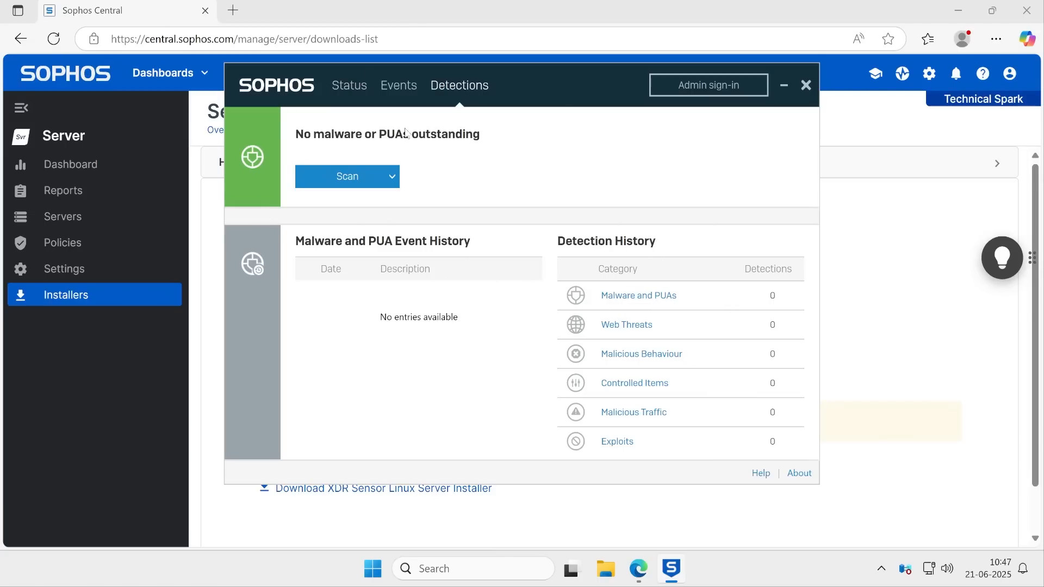
pyautogui.click(799, 474)
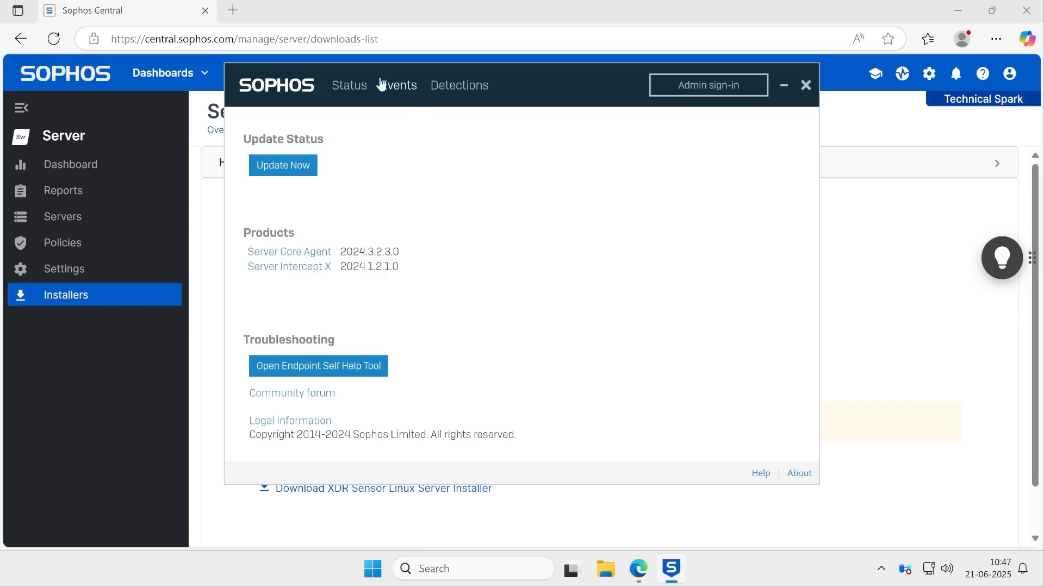
pyautogui.click(349, 86)
pyautogui.click(399, 86)
pyautogui.click(459, 86)
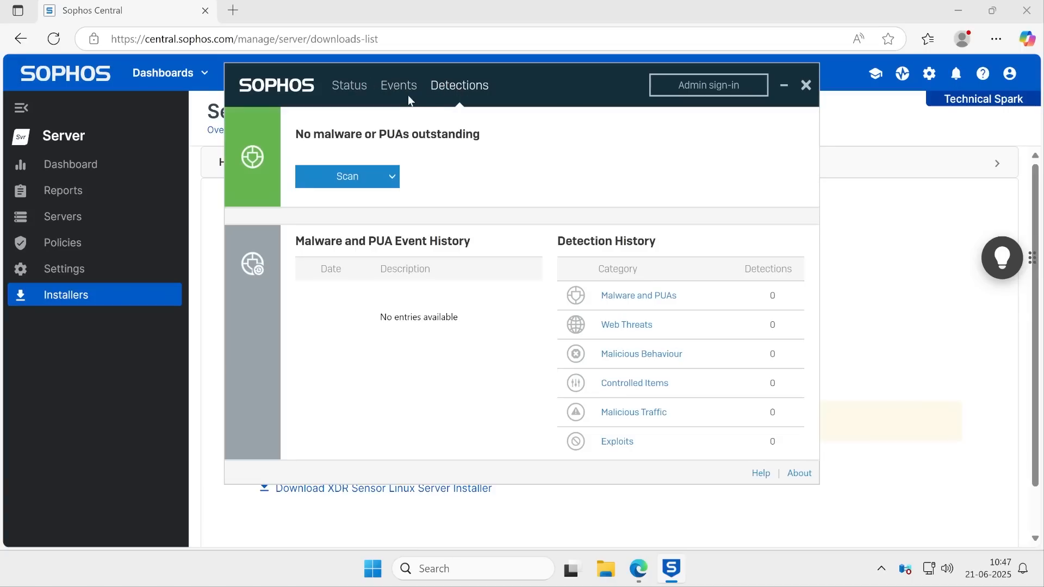
pyautogui.click(799, 475)
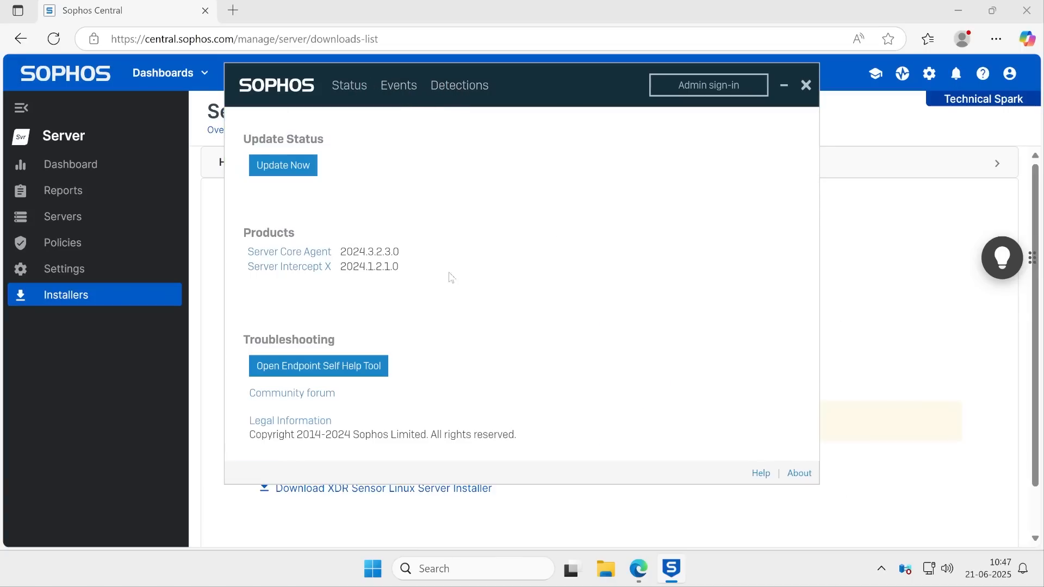
# Open the Endpoint Self Help Tool, check its Services health, refresh it, and close both Sophos windows
pyautogui.click(336, 359)
pyautogui.click(337, 366)
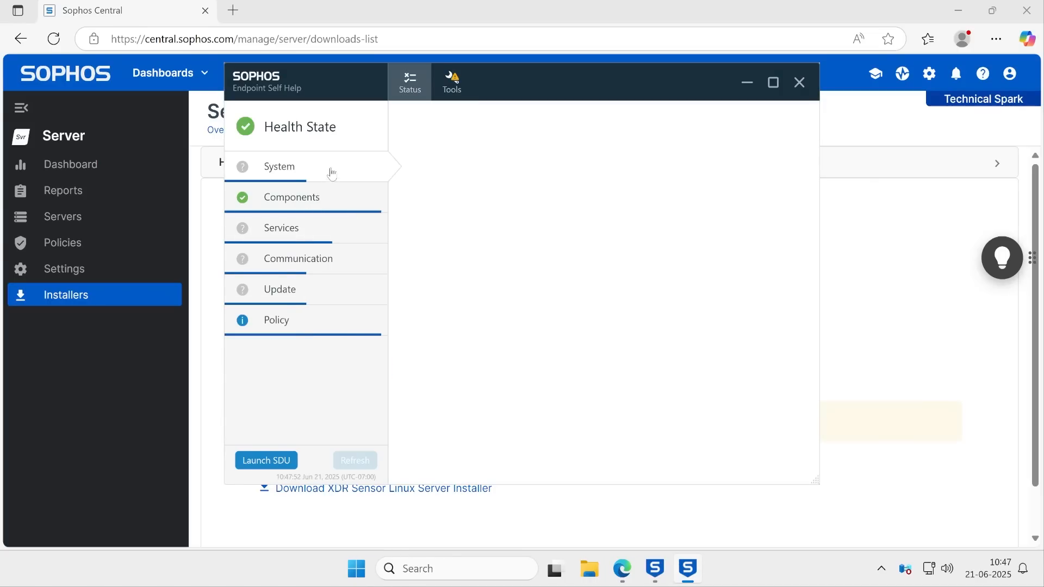
pyautogui.click(311, 236)
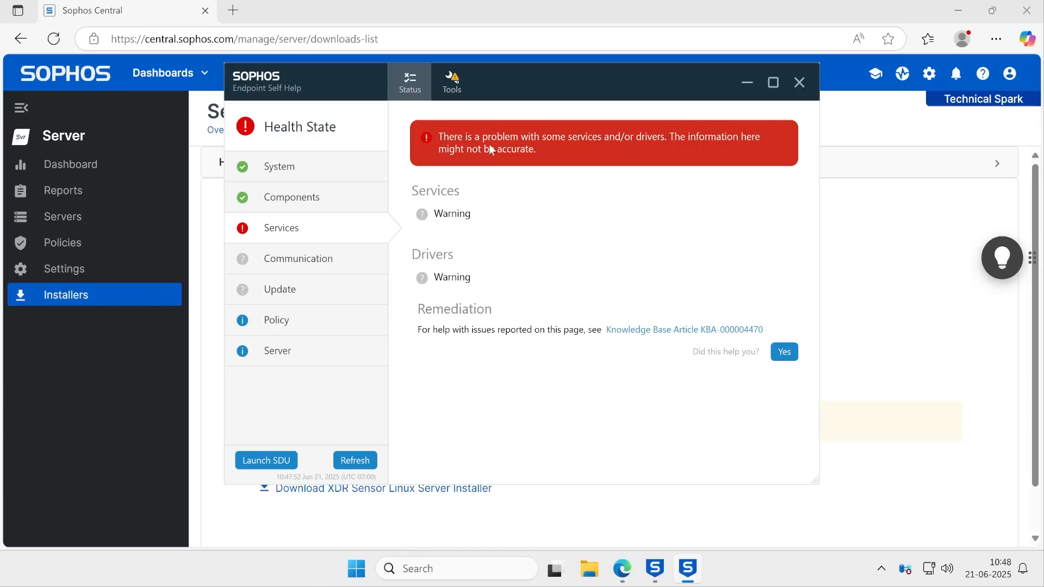
pyautogui.click(356, 460)
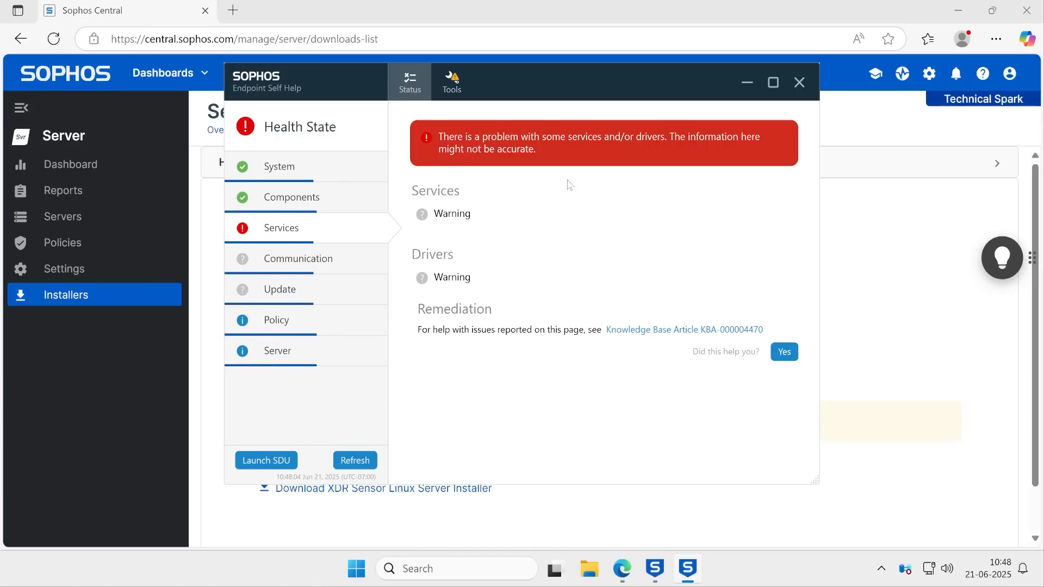
pyautogui.click(801, 86)
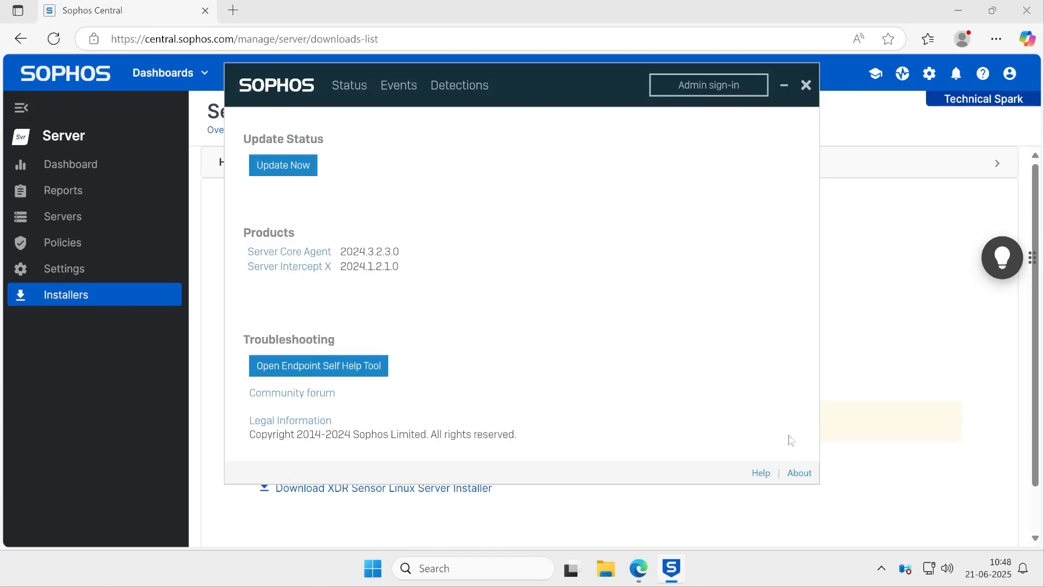
pyautogui.click(806, 85)
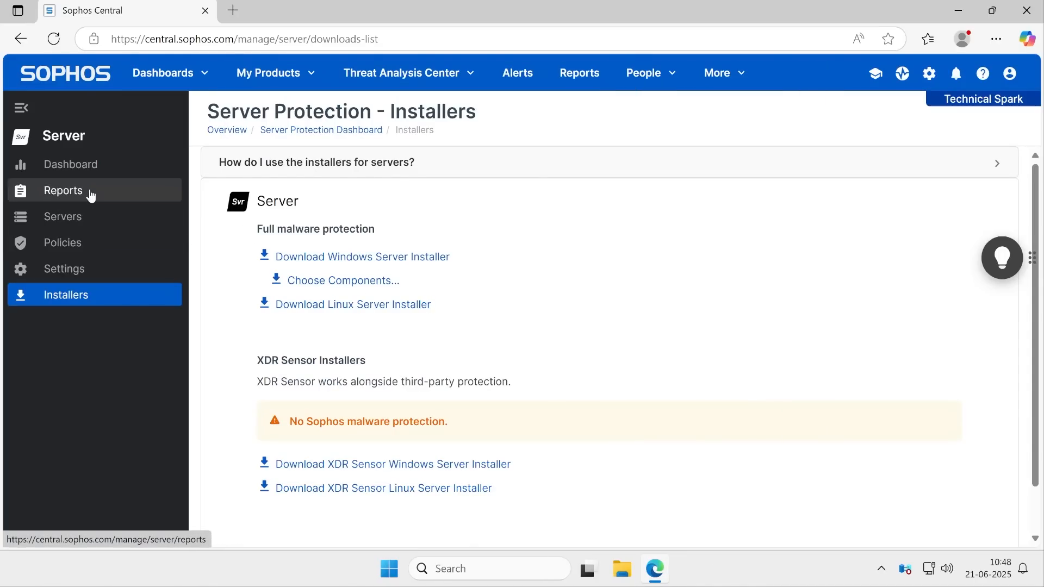
# Open the DC server's details from the Servers list and review its Agent Summary
pyautogui.click(89, 222)
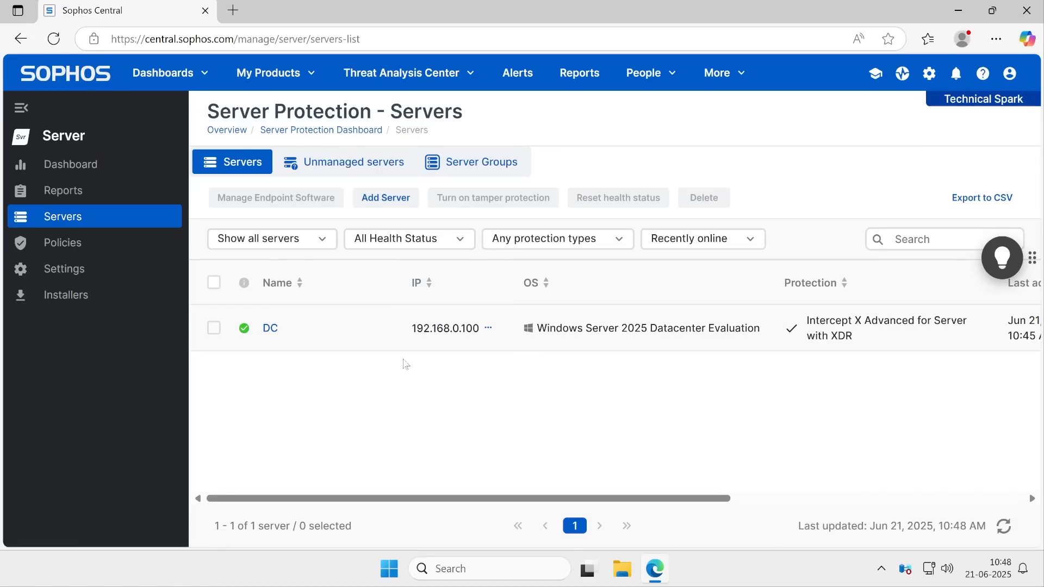
pyautogui.click(272, 331)
pyautogui.scroll(-2, 652, 301)
pyautogui.moveTo(548, 326); pyautogui.dragTo(811, 335)
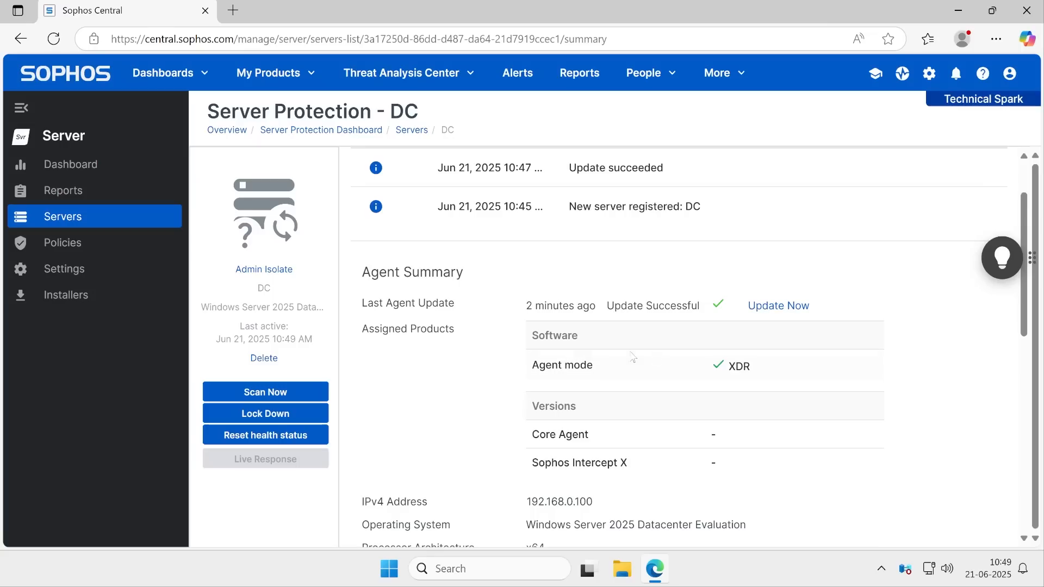
pyautogui.moveTo(530, 366); pyautogui.dragTo(704, 373)
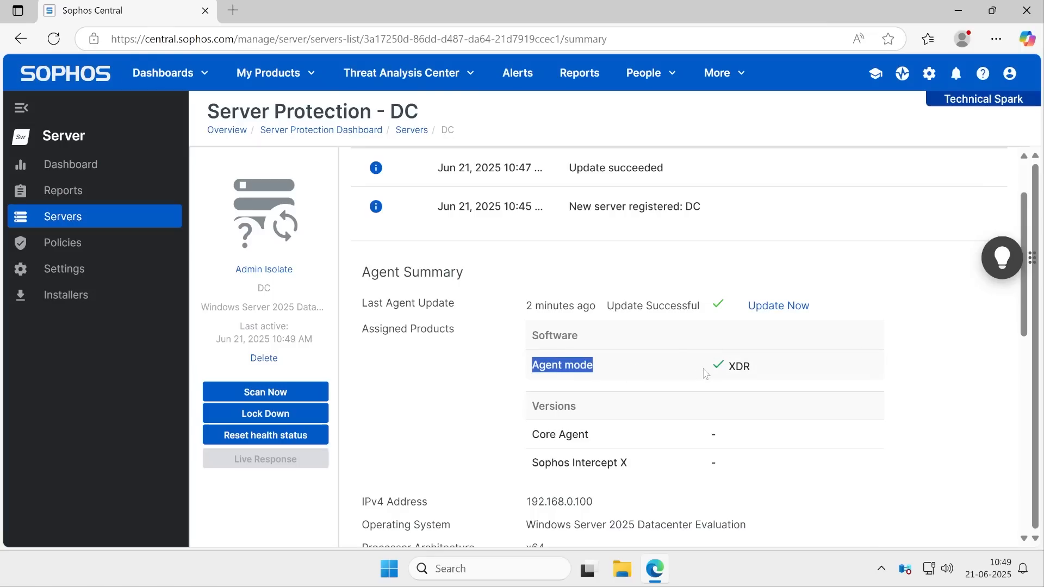
# Compare the Agent Summary versions with the products listed on the Sophos Endpoint About page, then close that window
pyautogui.moveTo(531, 435); pyautogui.dragTo(660, 443)
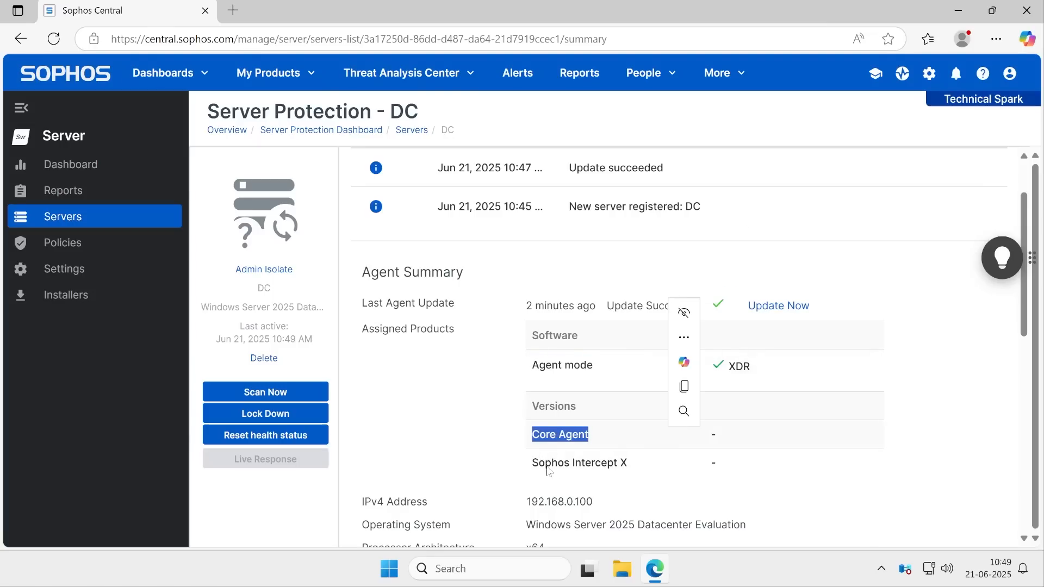
pyautogui.moveTo(539, 469); pyautogui.dragTo(658, 471)
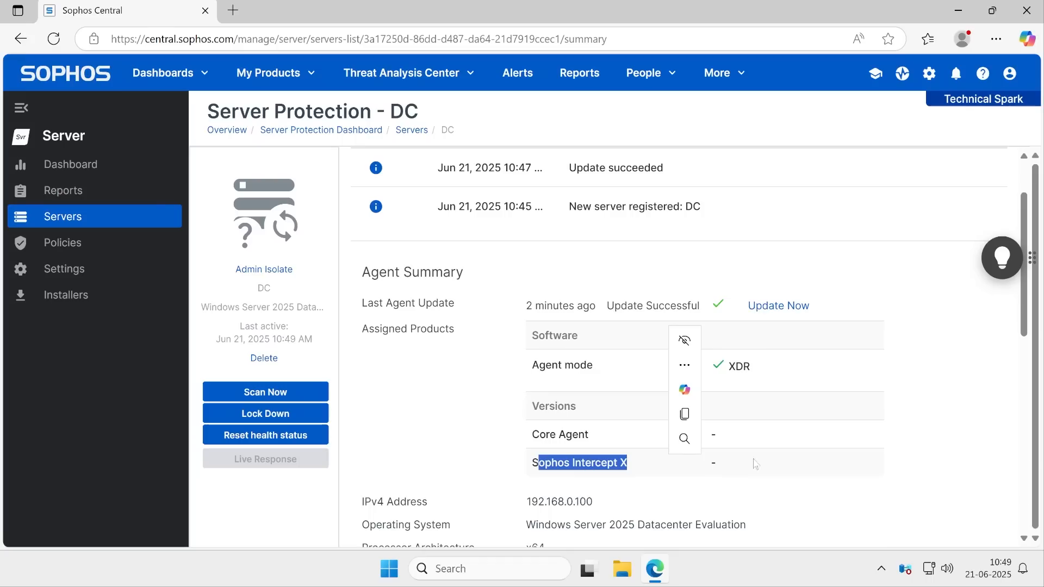
pyautogui.click(458, 445)
pyautogui.click(881, 569)
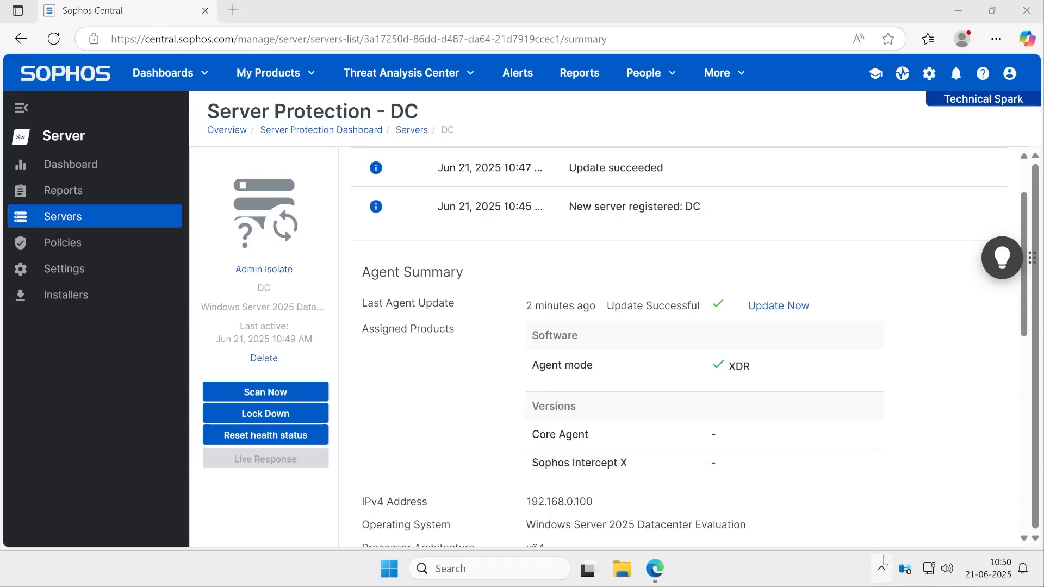
pyautogui.rightClick(852, 525)
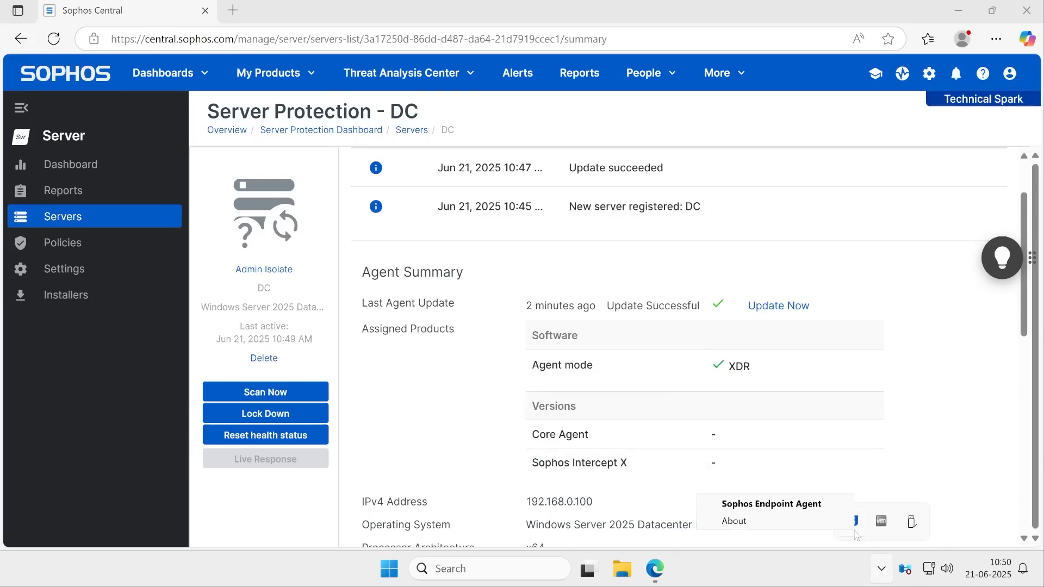
pyautogui.click(817, 506)
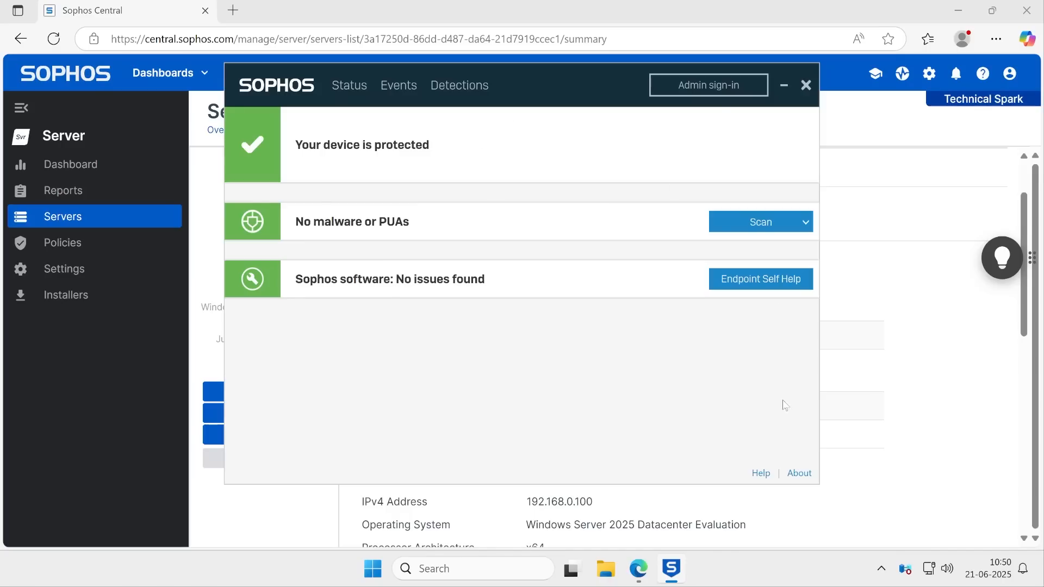
pyautogui.click(799, 473)
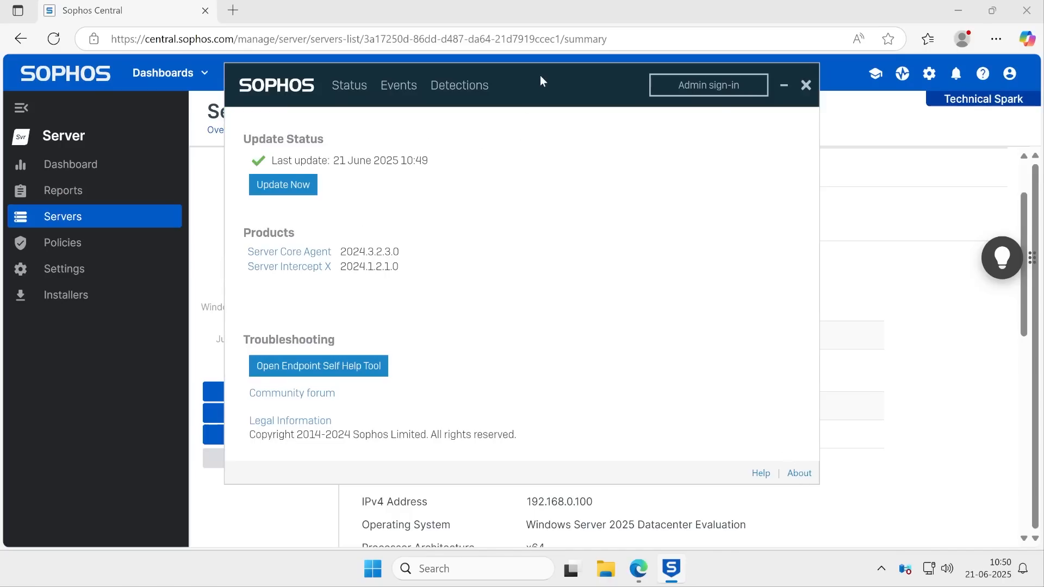
pyautogui.moveTo(540, 80); pyautogui.dragTo(321, 124)
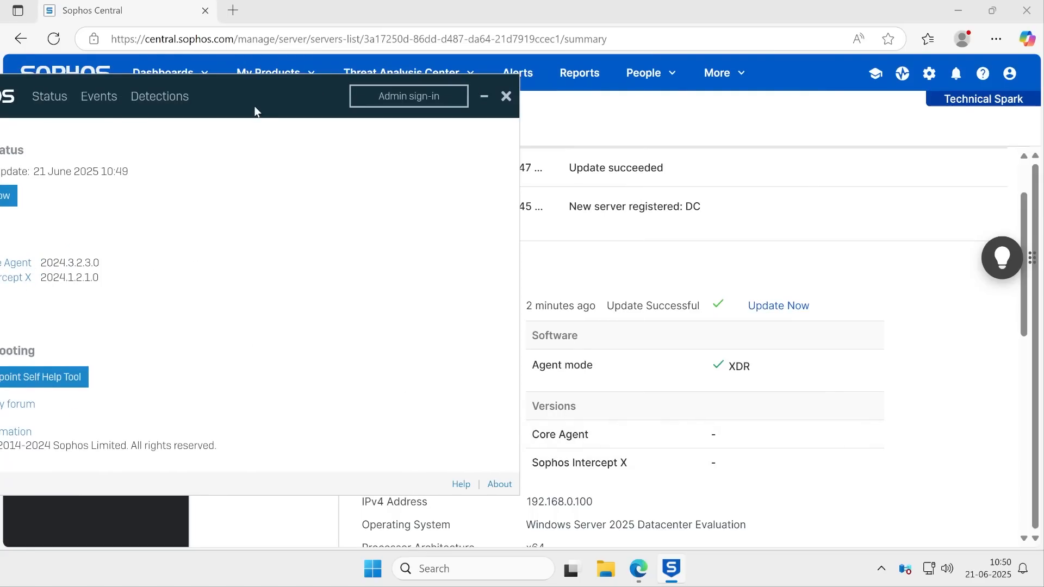
pyautogui.moveTo(256, 111); pyautogui.dragTo(636, 89)
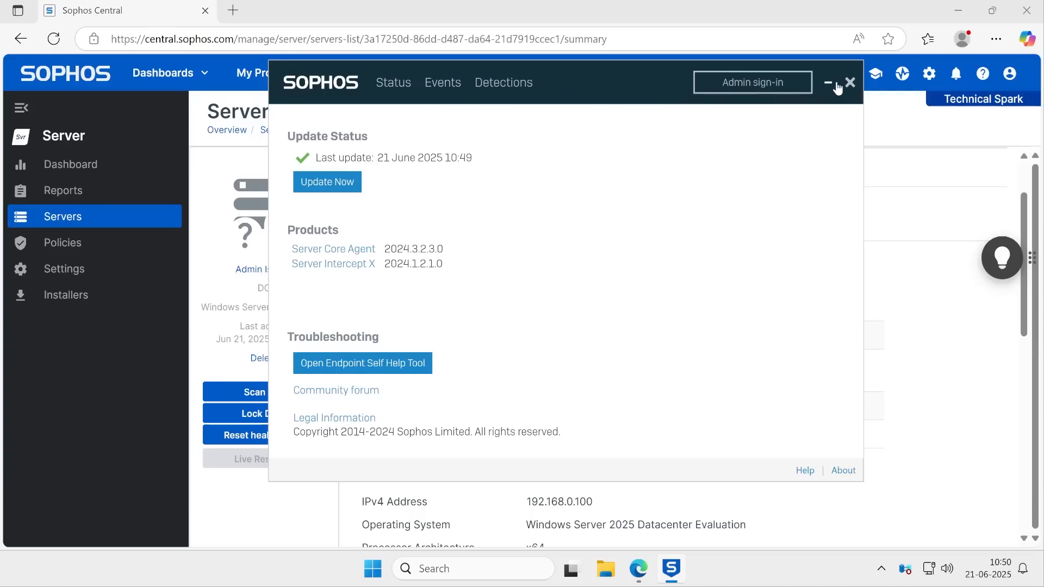
pyautogui.click(849, 82)
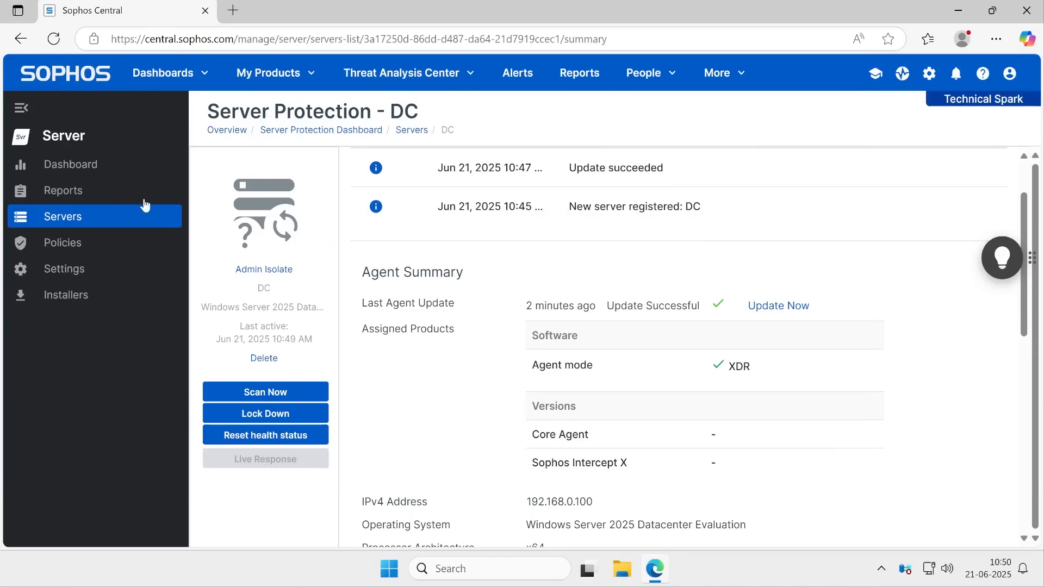
# Reload the DC server's details and trigger an agent software update from its Agent Summary
pyautogui.click(78, 252)
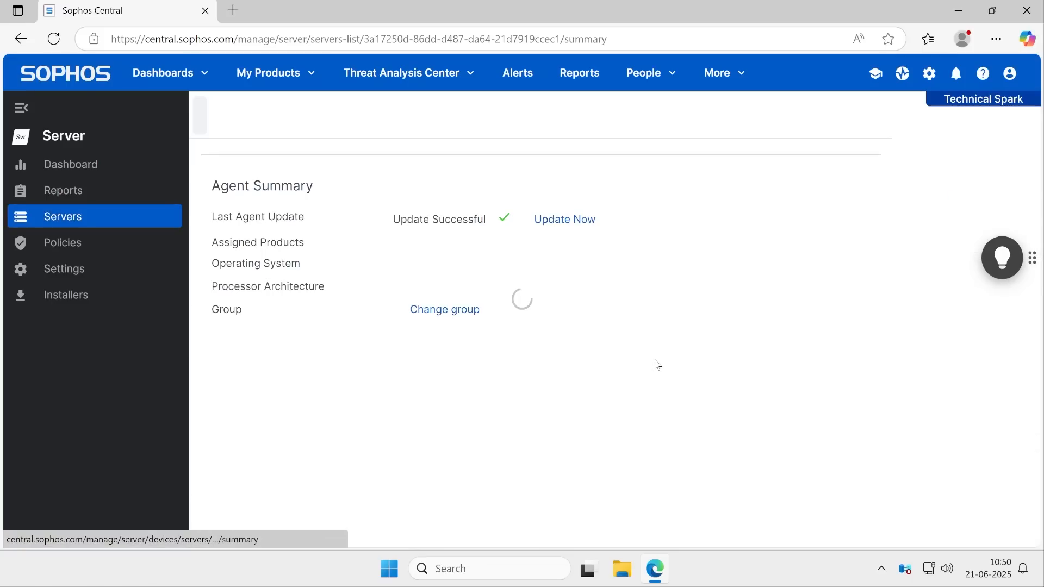
pyautogui.scroll(-2, 657, 365)
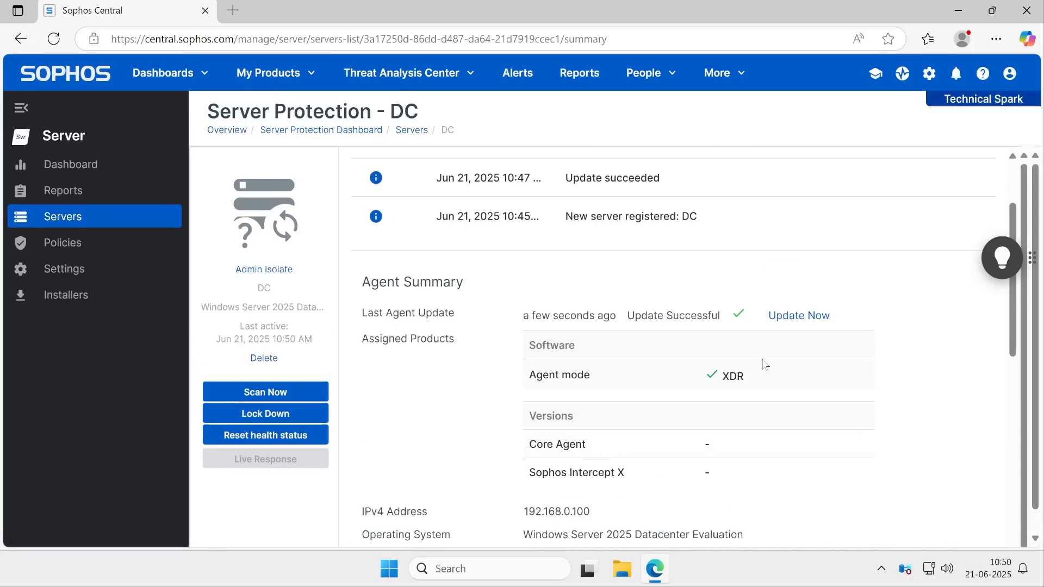
pyautogui.click(792, 319)
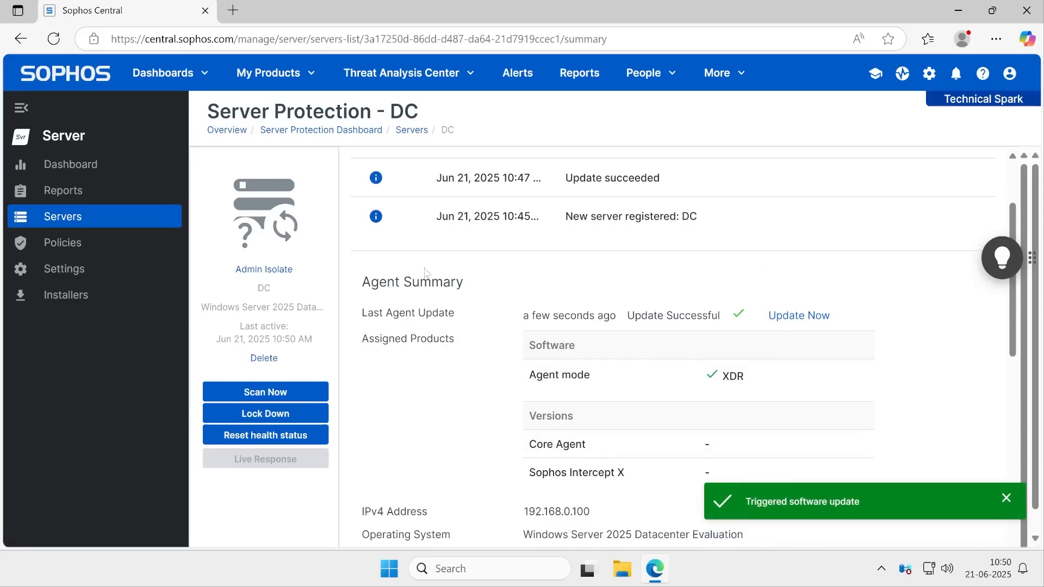
# Return to the Servers list and review the DC server's protection details
pyautogui.scroll(2, 475, 288)
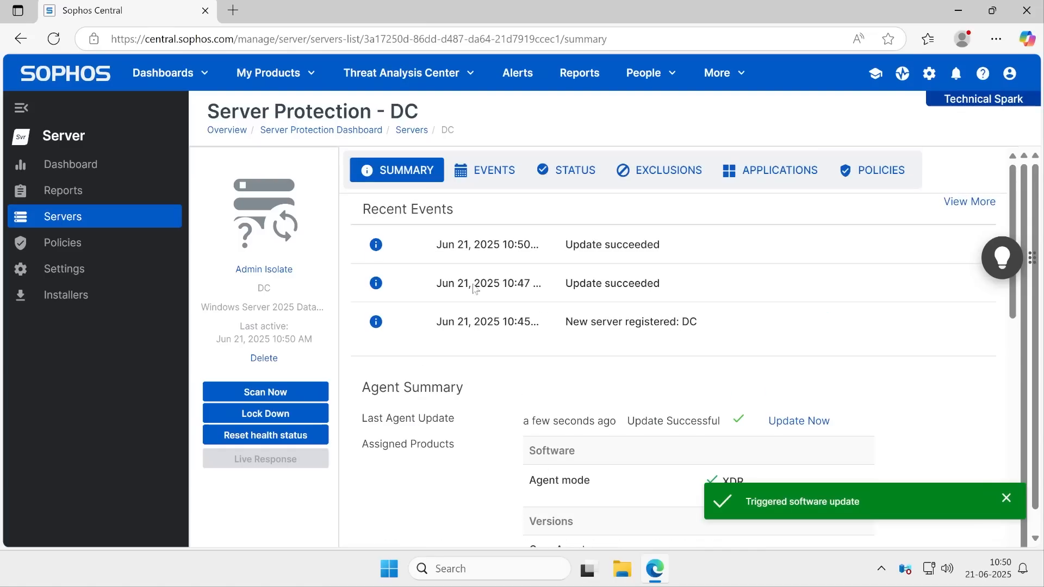
pyautogui.click(41, 222)
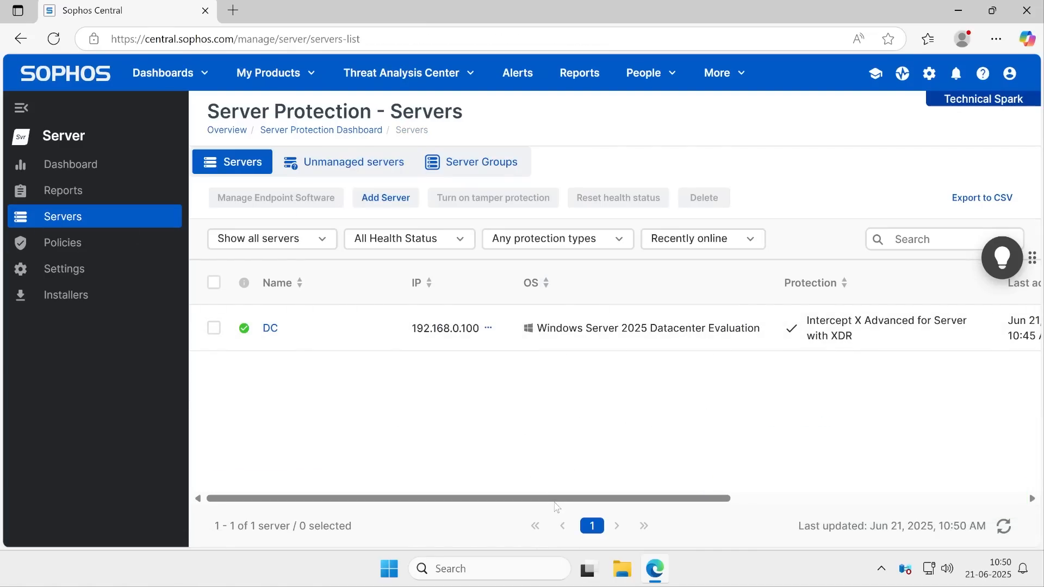
pyautogui.moveTo(561, 498); pyautogui.dragTo(307, 486)
pyautogui.click(941, 74)
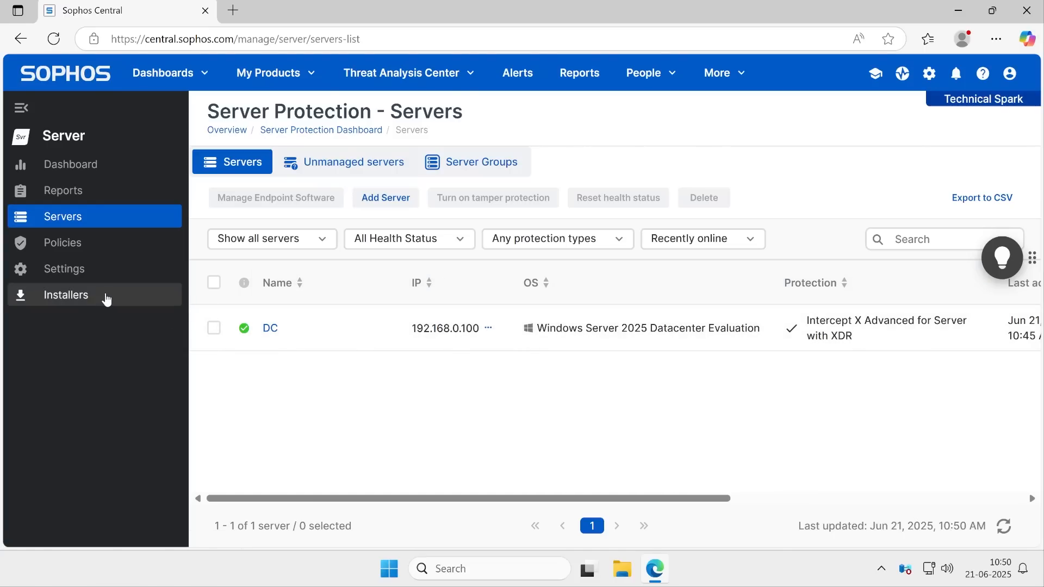
# Open the server Installers page and its component installation options for the Windows installer
pyautogui.click(52, 295)
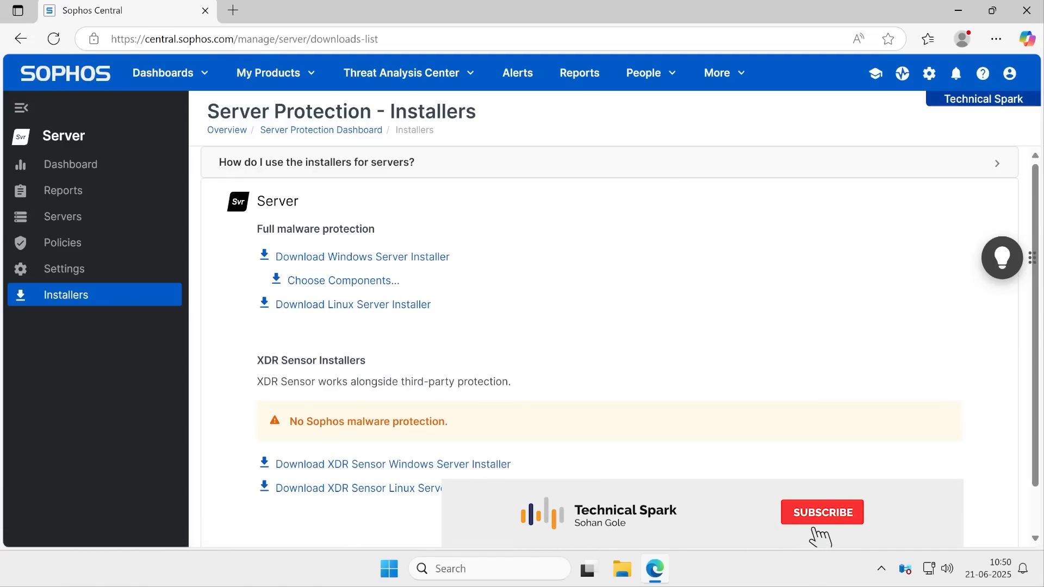
pyautogui.moveTo(263, 229); pyautogui.dragTo(375, 229)
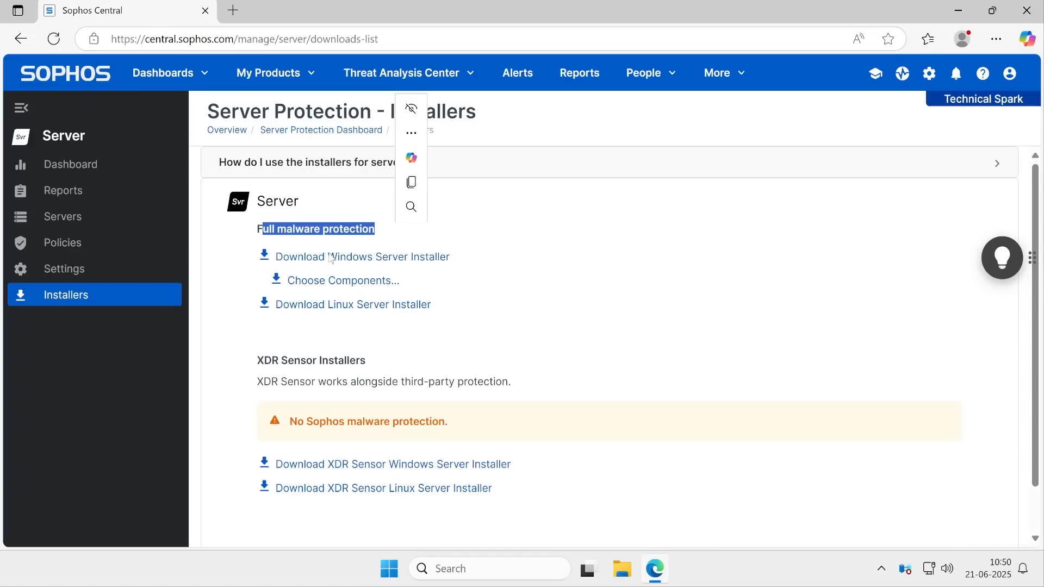
pyautogui.click(342, 281)
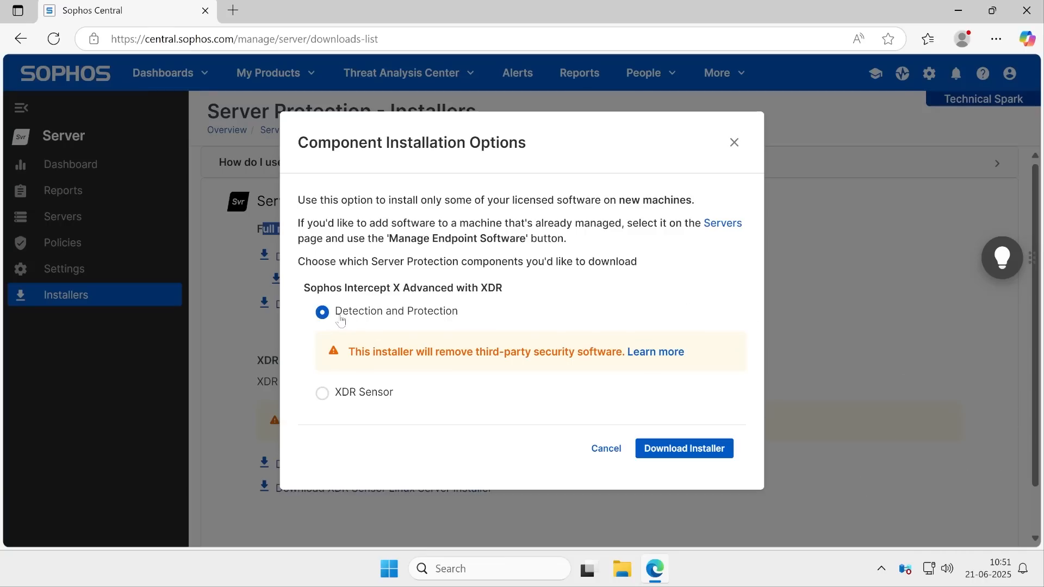
pyautogui.moveTo(342, 314); pyautogui.dragTo(446, 322)
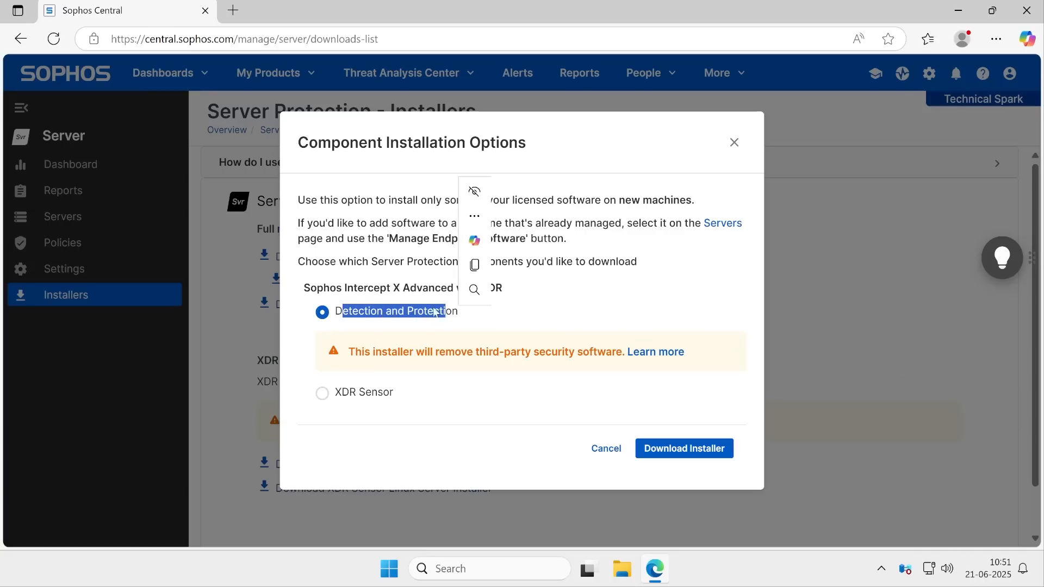
pyautogui.moveTo(342, 292); pyautogui.dragTo(521, 300)
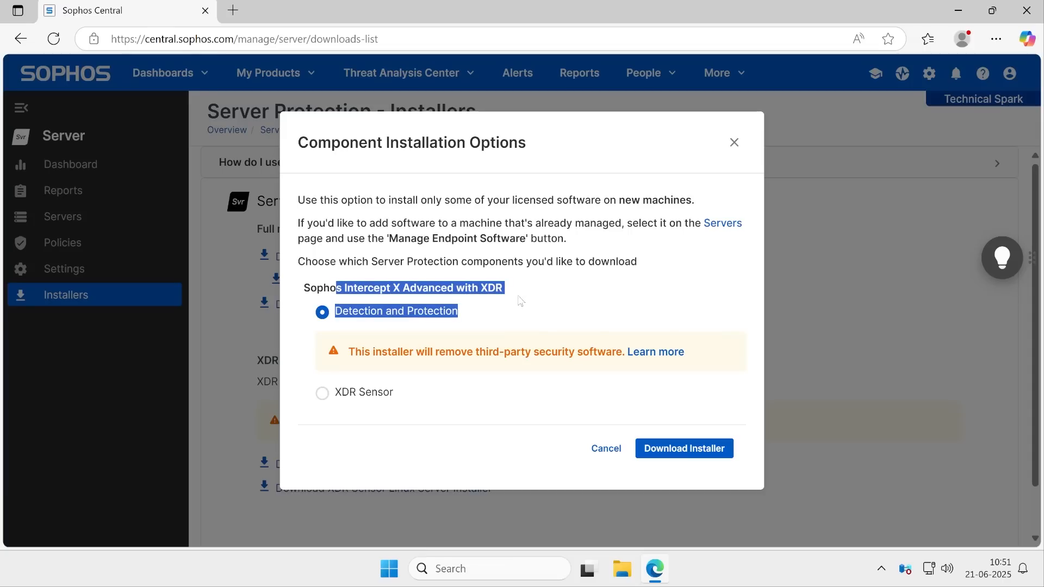
# Select the XDR Sensor component option, then close the dialog without downloading
pyautogui.click(351, 400)
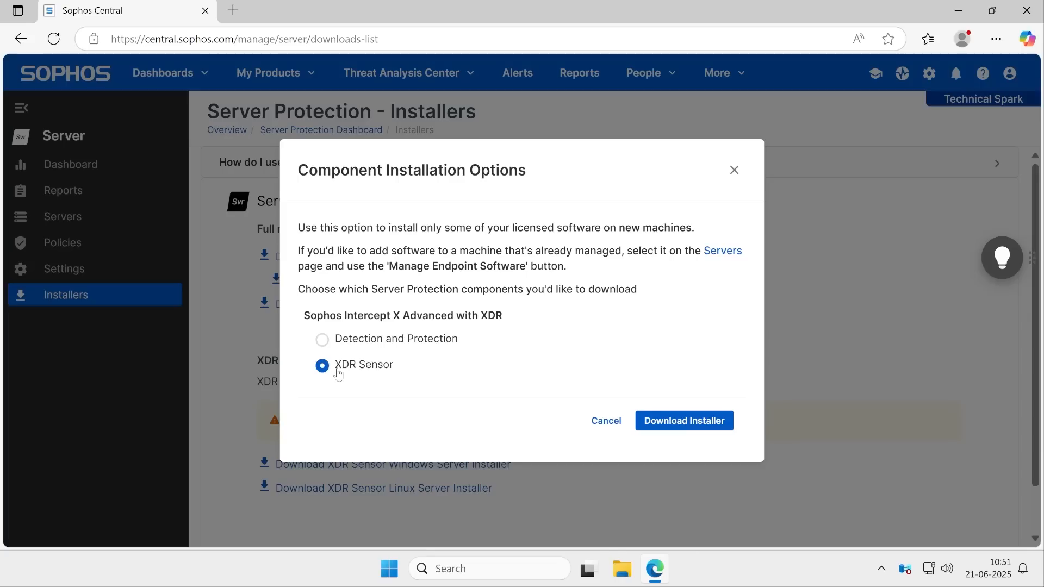
pyautogui.moveTo(336, 367); pyautogui.dragTo(438, 368)
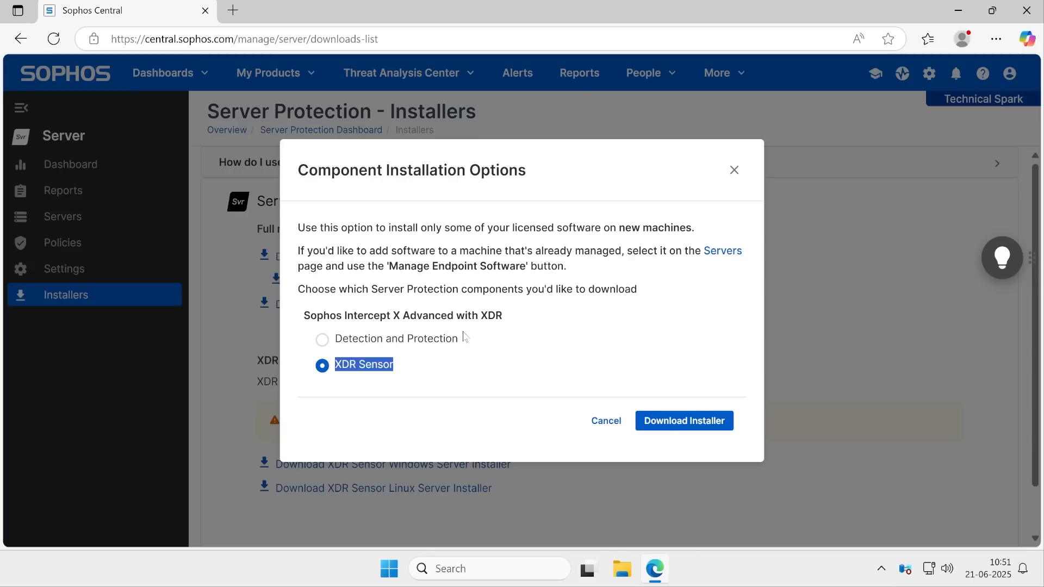
pyautogui.click(356, 375)
pyautogui.moveTo(336, 375); pyautogui.dragTo(398, 374)
pyautogui.click(585, 232)
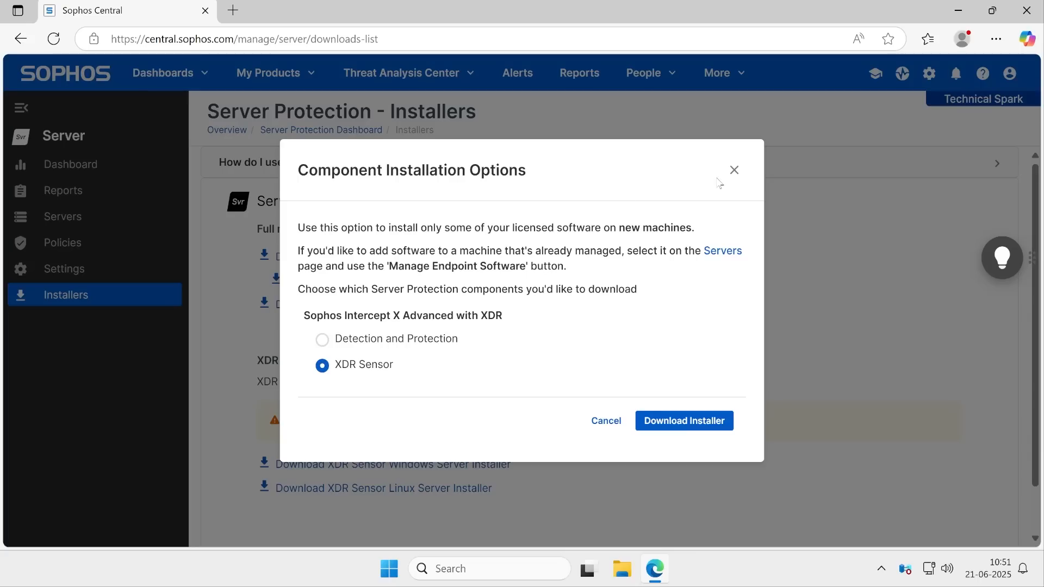
pyautogui.click(734, 170)
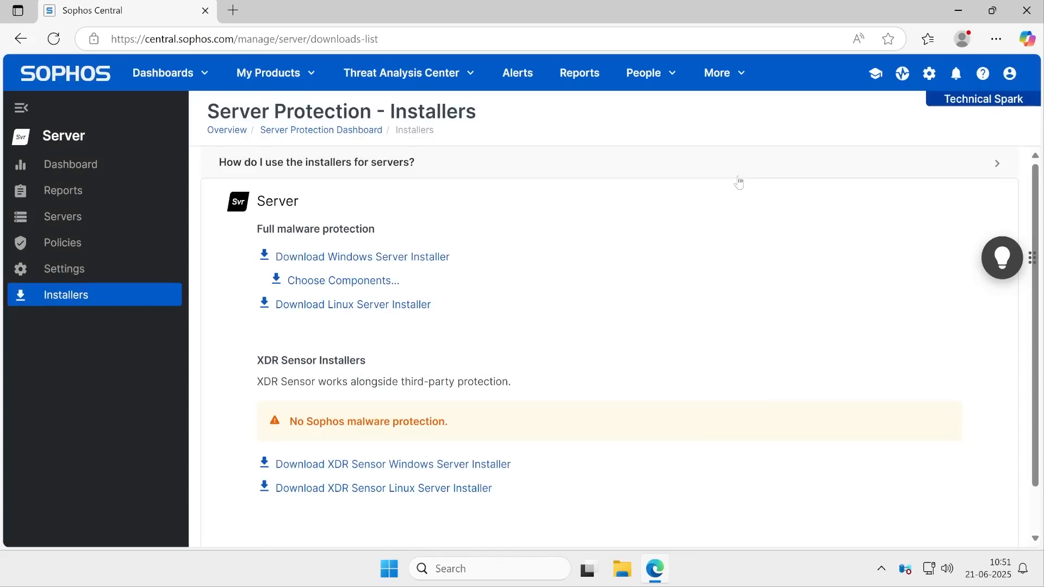